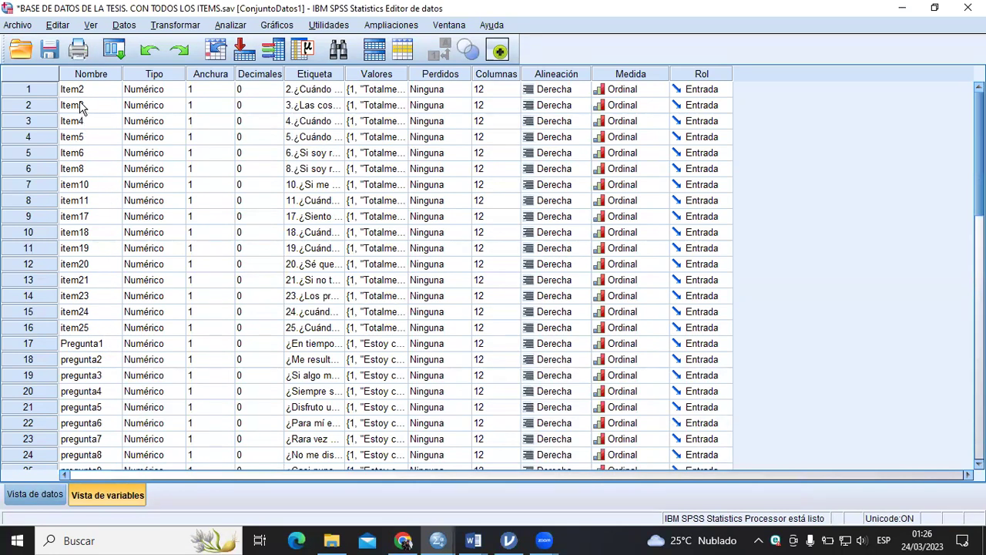
Step: Review the variable list from Item2 through the pregunta variables down to escala
scroll(127, 317, "down", 2)
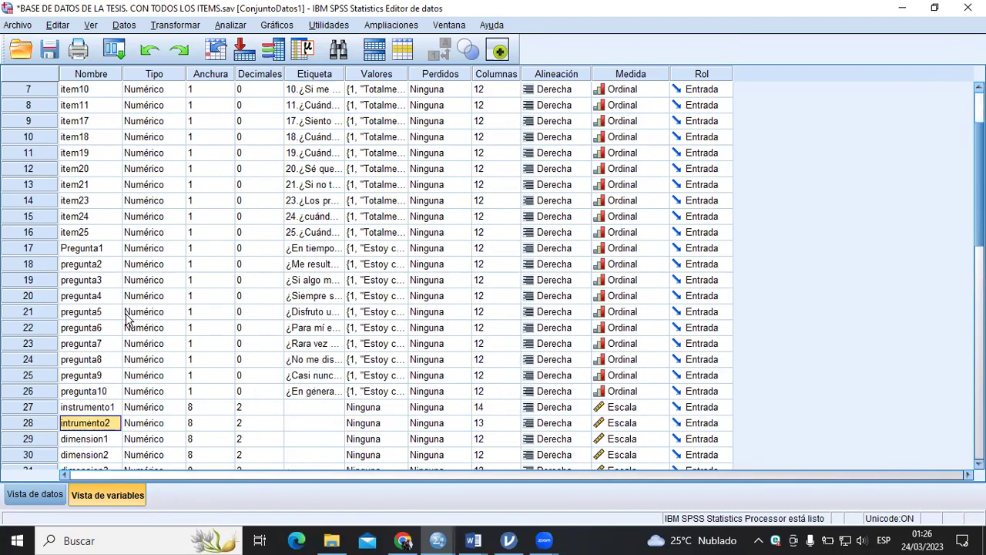
left_click(98, 251)
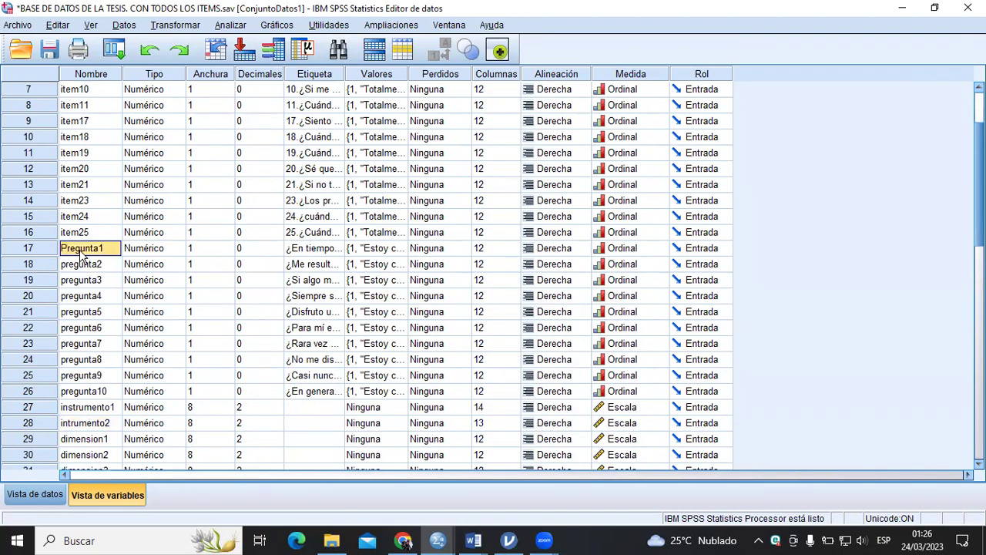
scroll(94, 372, "down", 1)
scroll(94, 372, "down", 1)
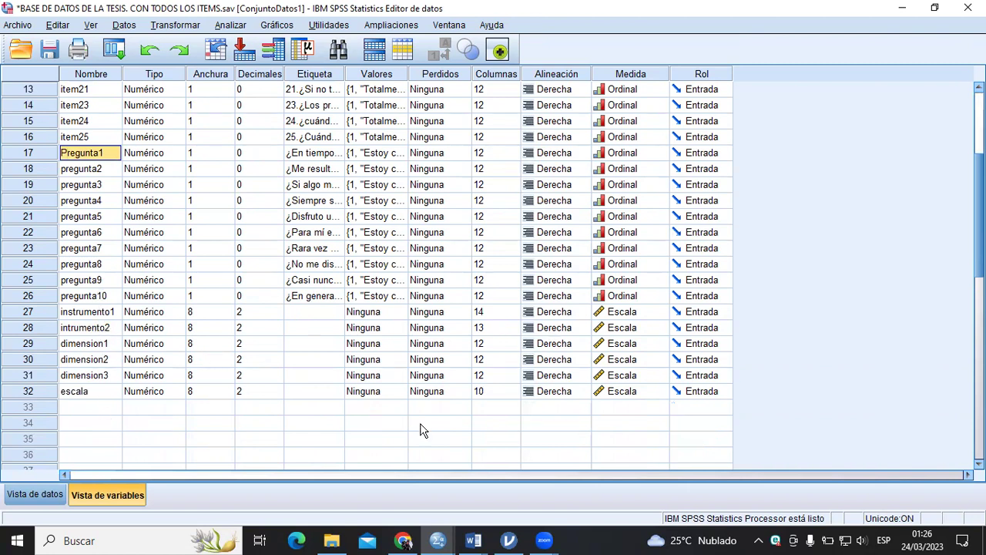
scroll(717, 353, "up", 4)
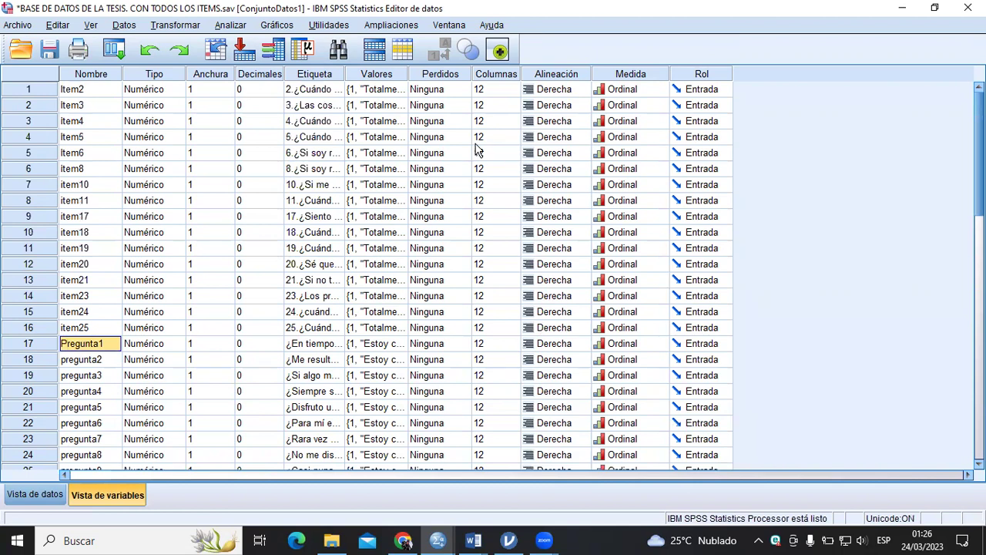
Step: Examine the Tipo, Decimales and Etiqueta columns, including the question text in Item2's label
left_click(157, 73)
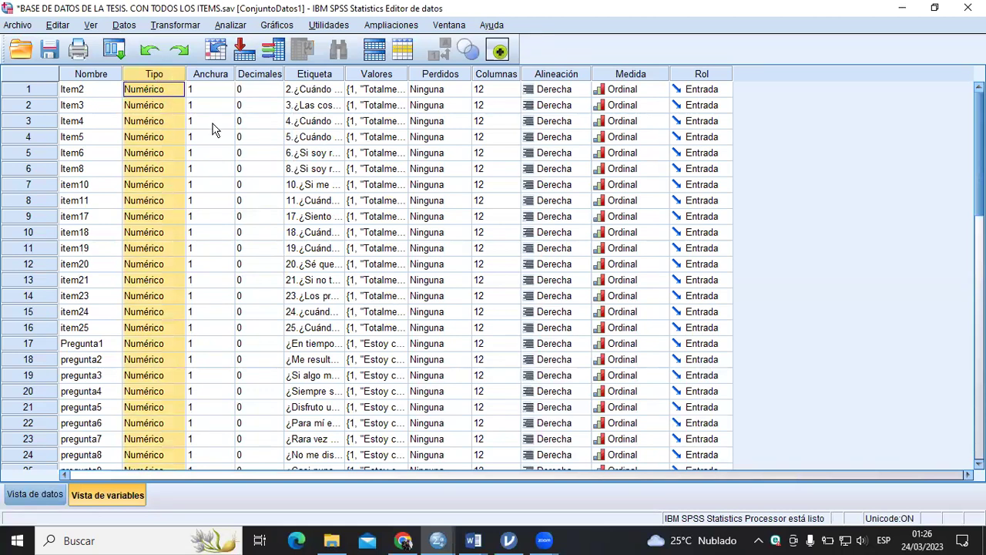
left_click(253, 74)
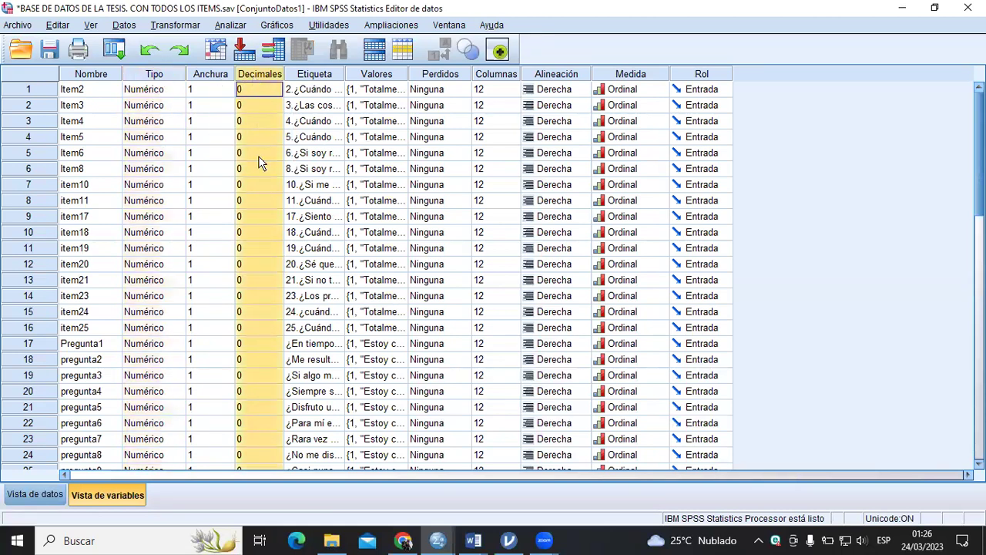
left_click(319, 75)
left_click(321, 88)
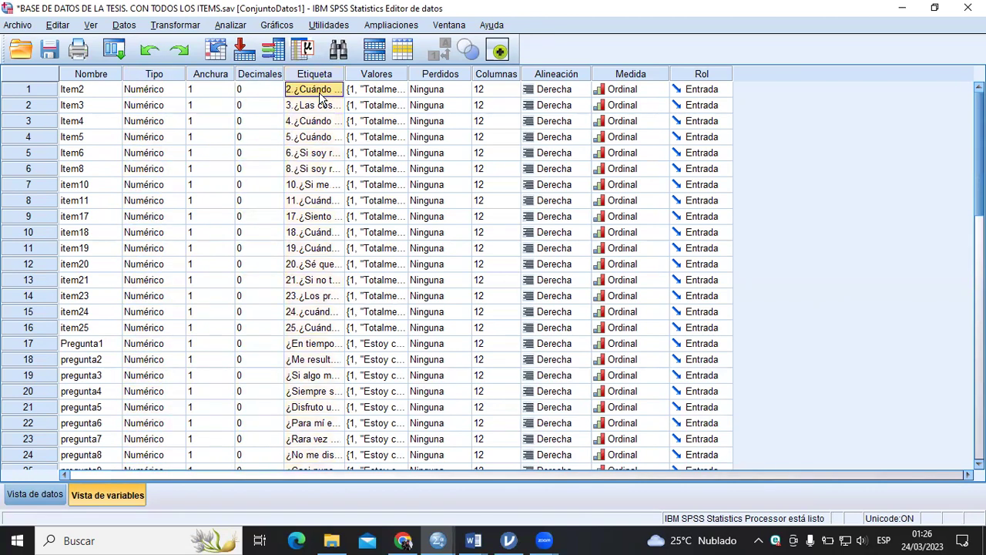
double_click(325, 88)
left_click_drag(343, 88, 287, 88)
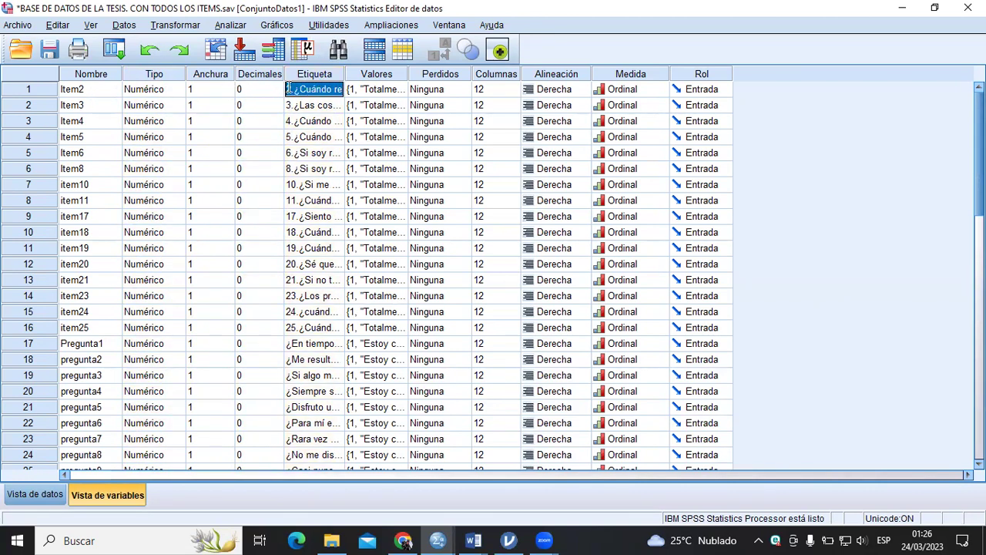
left_click(287, 89)
type("2.")
left_click(320, 106)
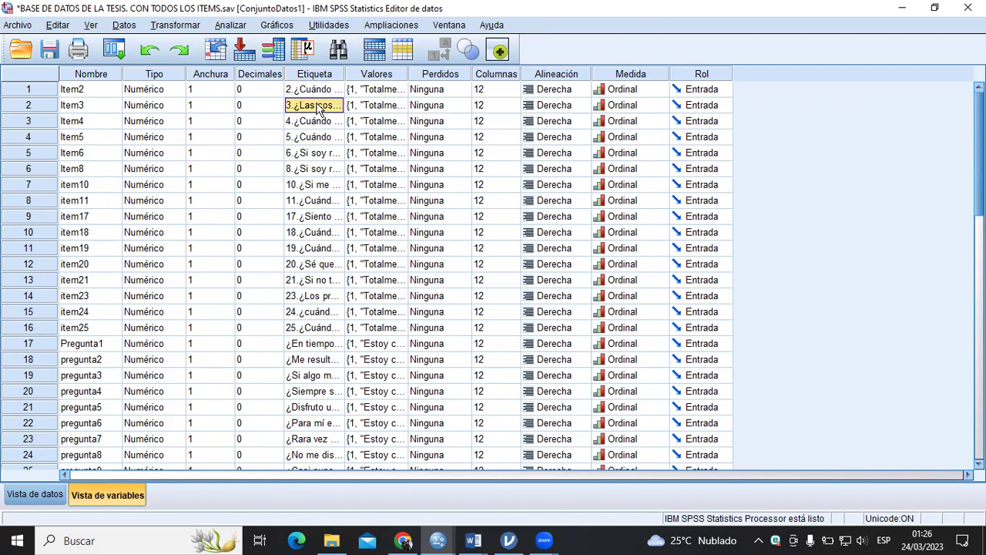
Step: Inspect the value labels defined for Item2, including values 4 and 1, and leave without changing them
left_click(393, 89)
left_click(400, 90)
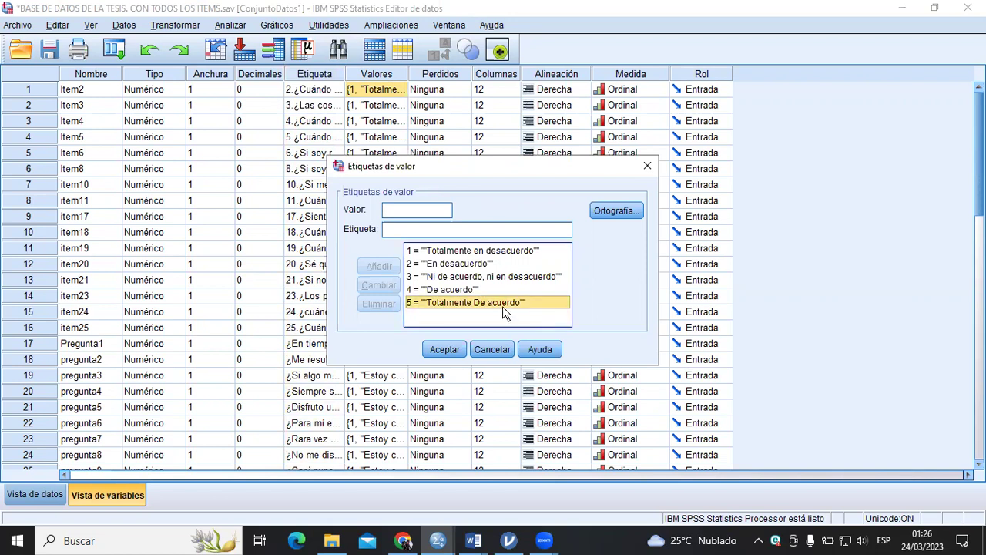
left_click(421, 293)
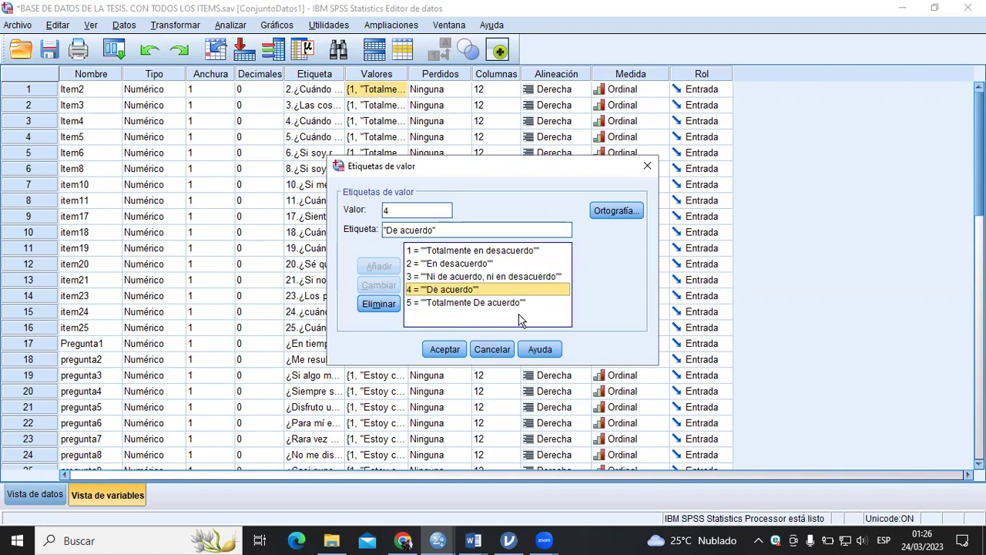
left_click(502, 252)
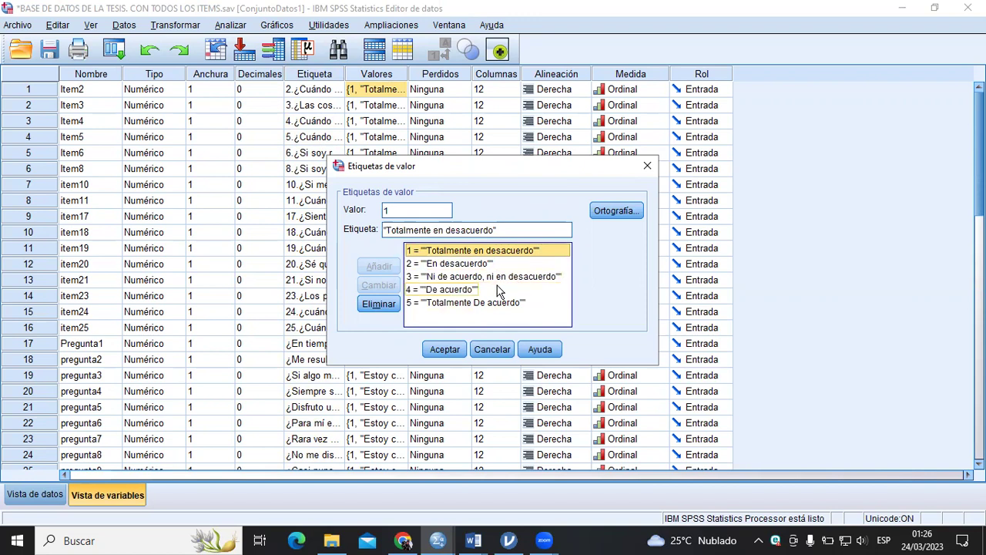
left_click(494, 347)
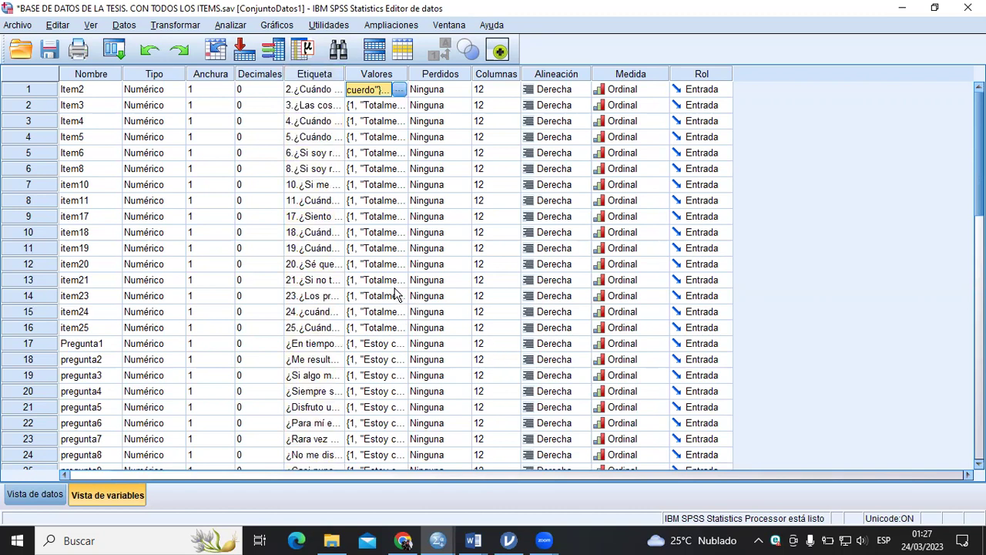
Step: Inspect the value labels defined for Pregunta1 and leave without changing them
left_click(389, 348)
left_click(399, 344)
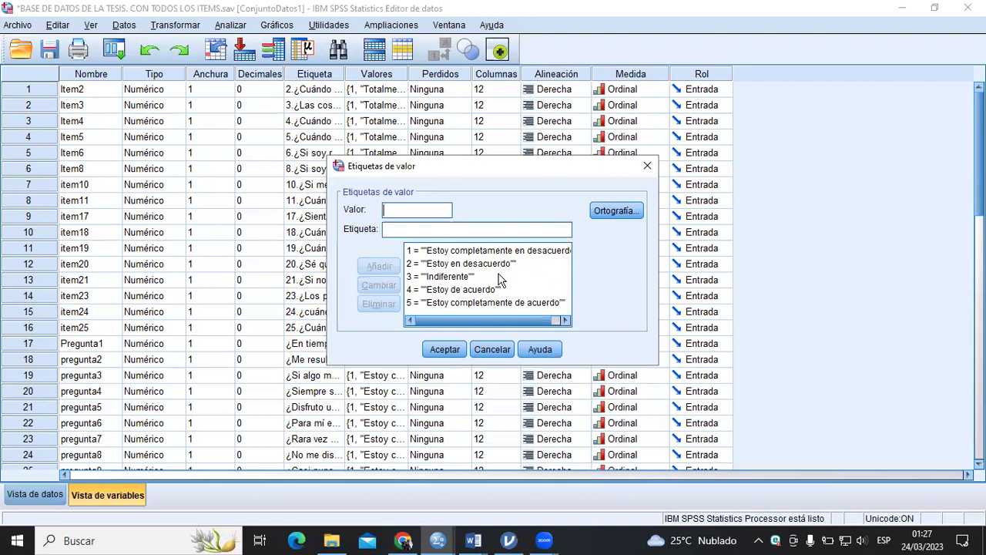
left_click(492, 349)
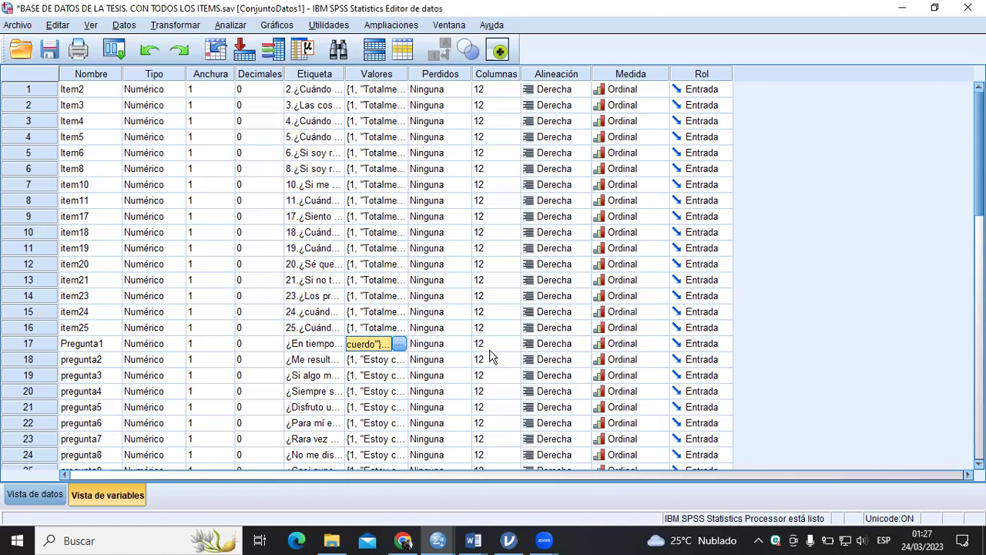
left_click(399, 344)
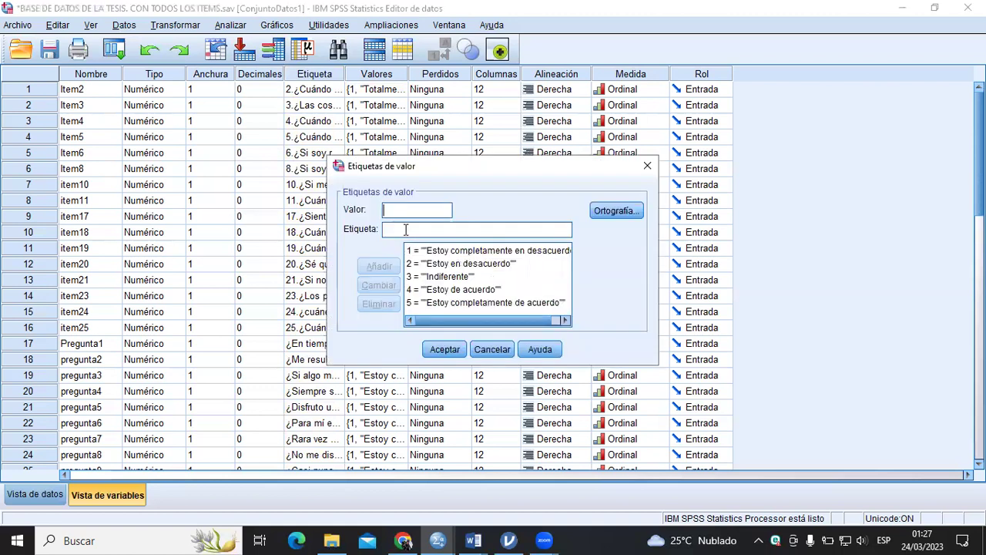
left_click(499, 357)
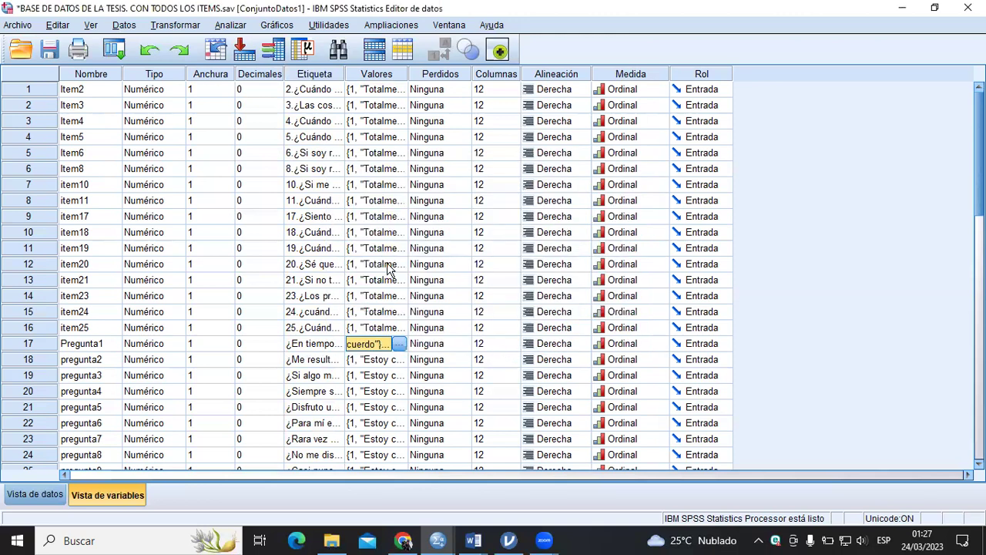
Step: Review the Perdidos, Columnas, Alineación, Medida and Rol columns of the variable list
scroll(376, 257, "down", 1)
scroll(377, 256, "down", 1)
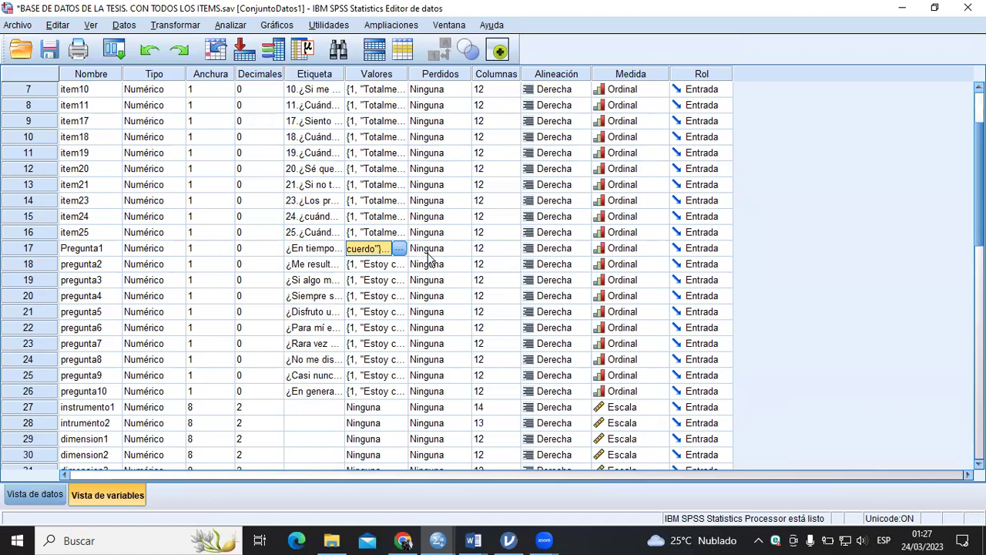
scroll(492, 248, "up", 2)
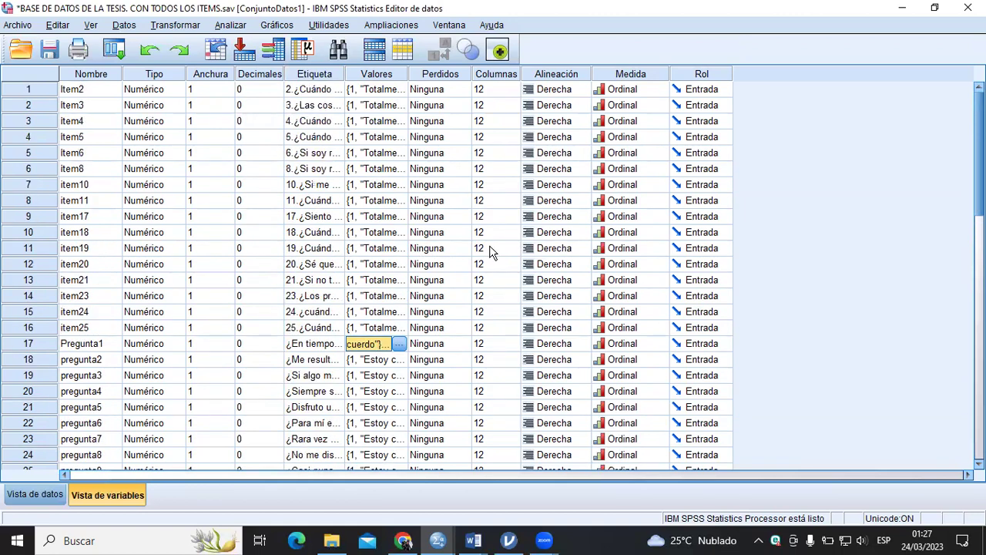
left_click(448, 76)
left_click(511, 74)
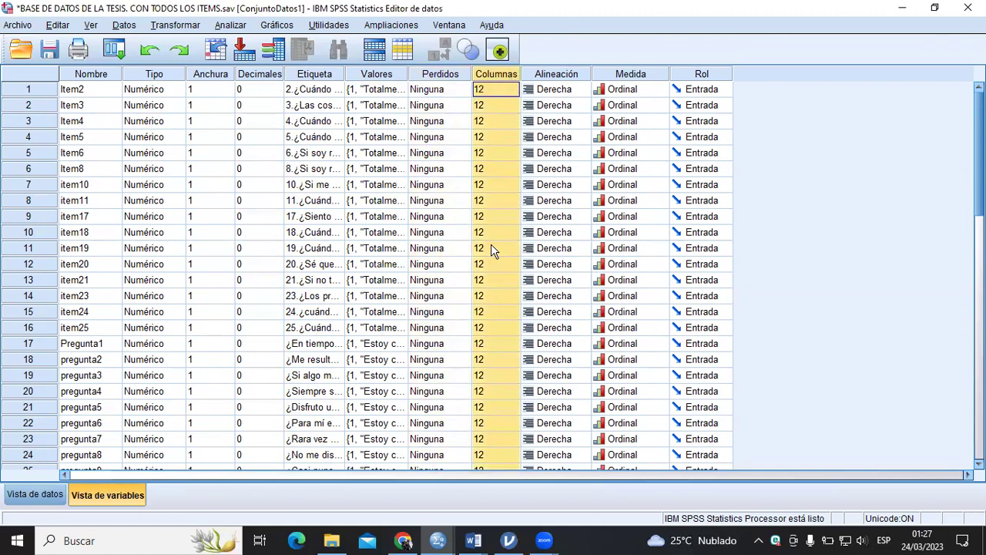
left_click(555, 75)
left_click(604, 75)
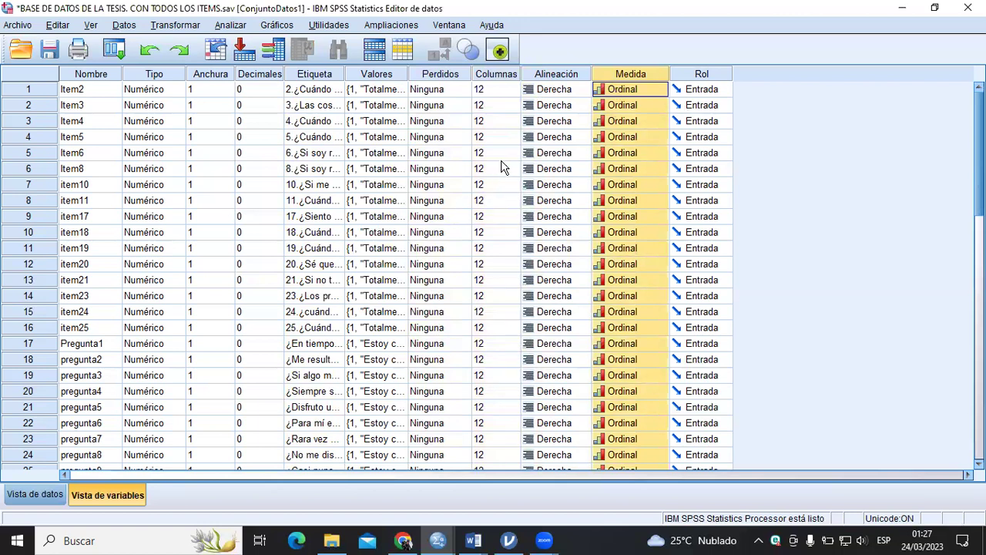
left_click(702, 77)
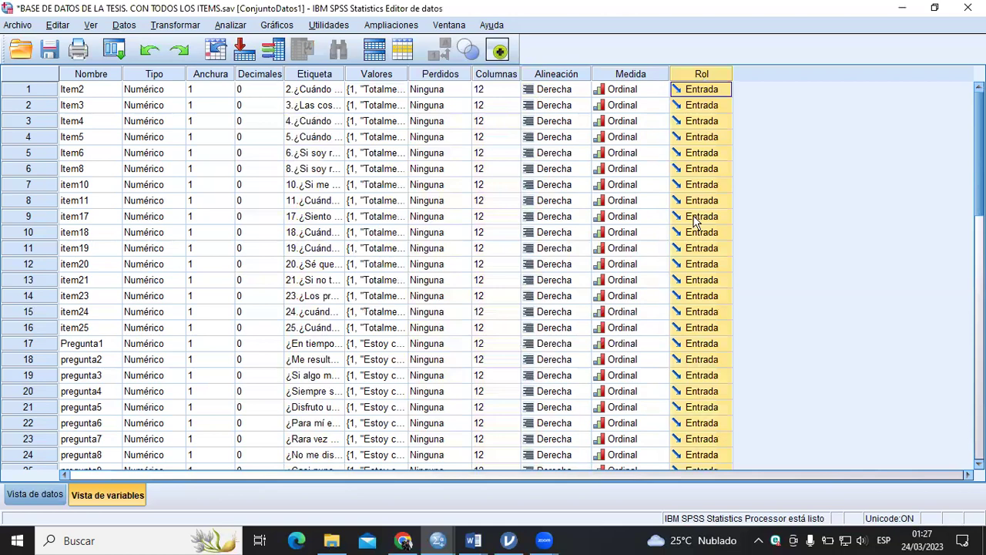
Step: Look over the recorded item responses in the data view and return to the variable view
left_click(60, 502)
left_click_drag(250, 476, 97, 453)
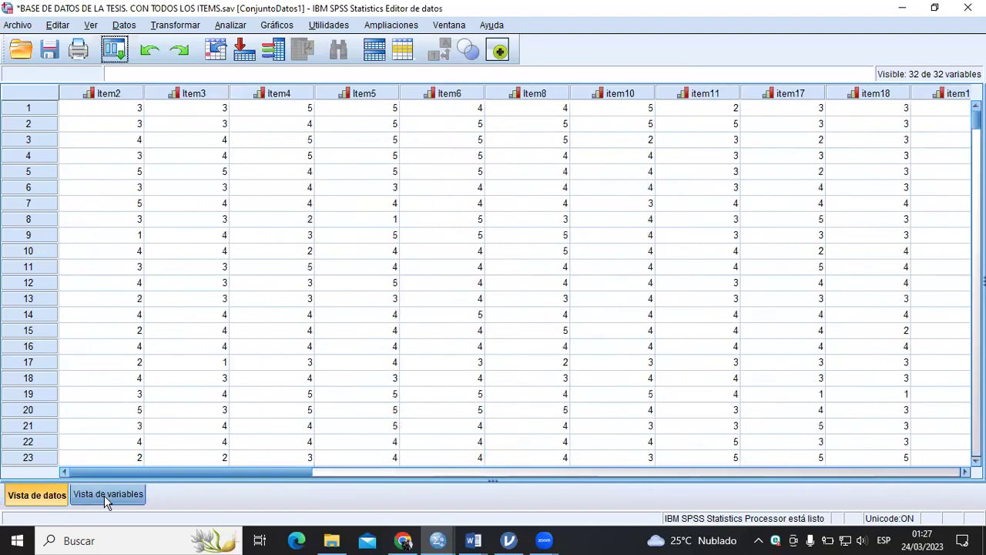
left_click(105, 495)
Step: Open the Calcular variable dialog and review the target variable prueba1 and its item-sum expression
scroll(285, 242, "down", 2)
scroll(285, 243, "down", 1)
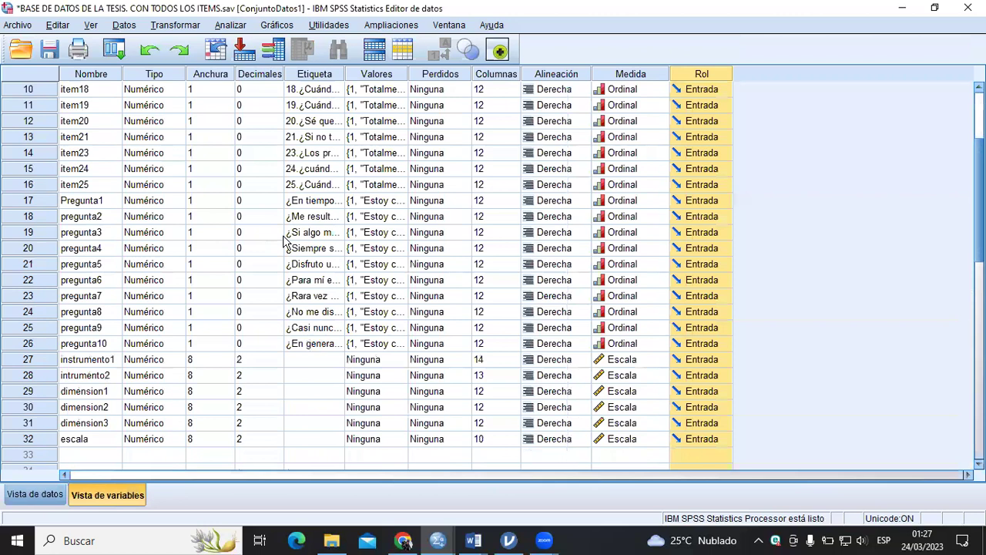
left_click(175, 27)
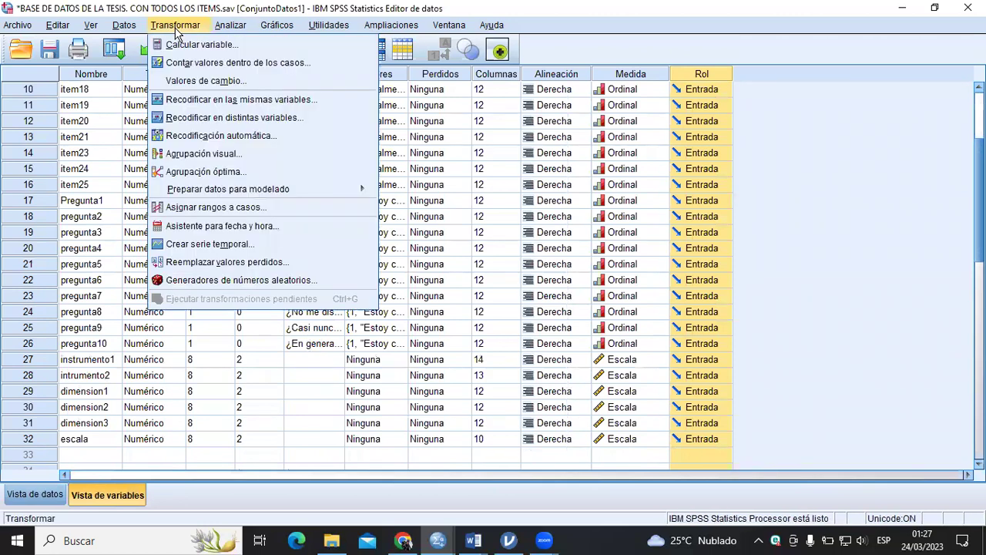
left_click(189, 49)
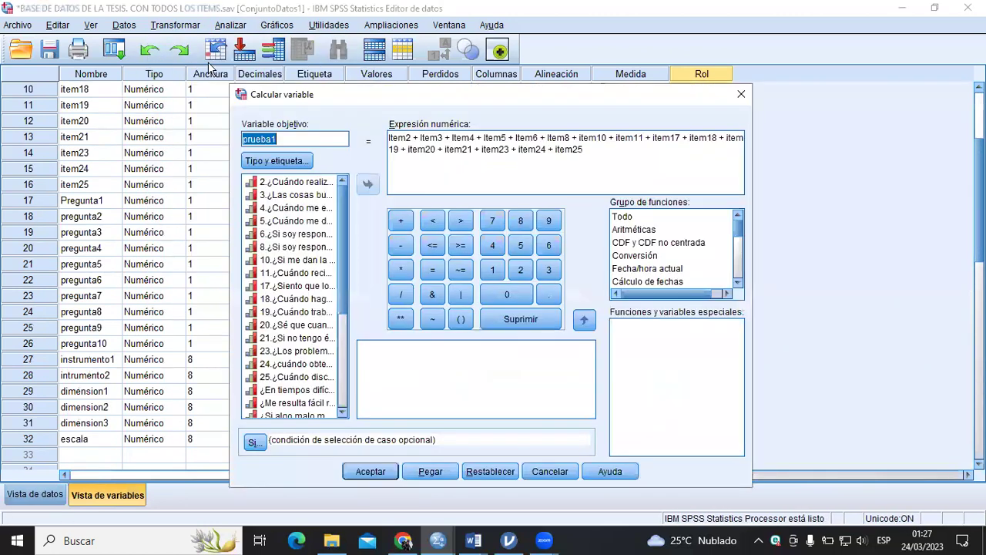
left_click(299, 139)
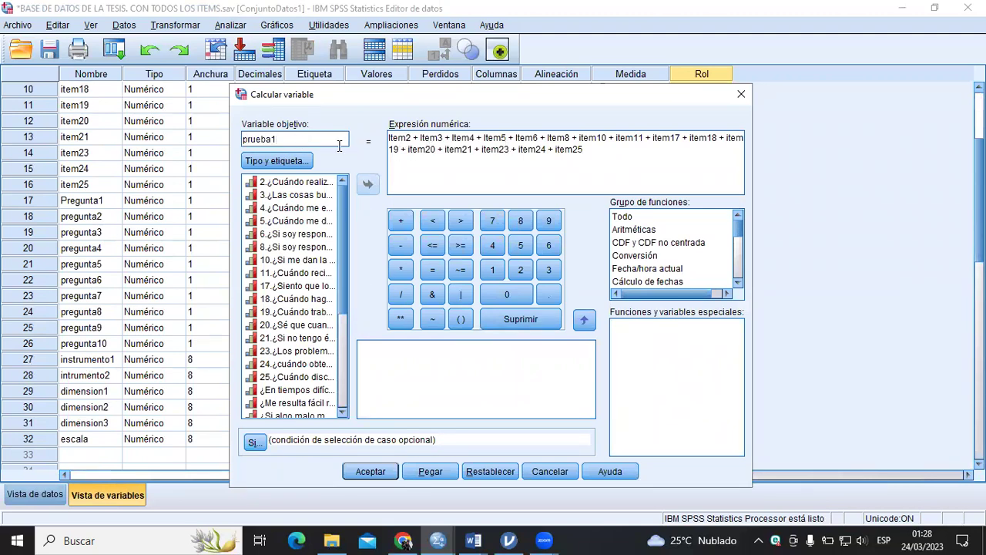
left_click_drag(311, 139, 212, 139)
left_click_drag(611, 149, 364, 132)
left_click(590, 144)
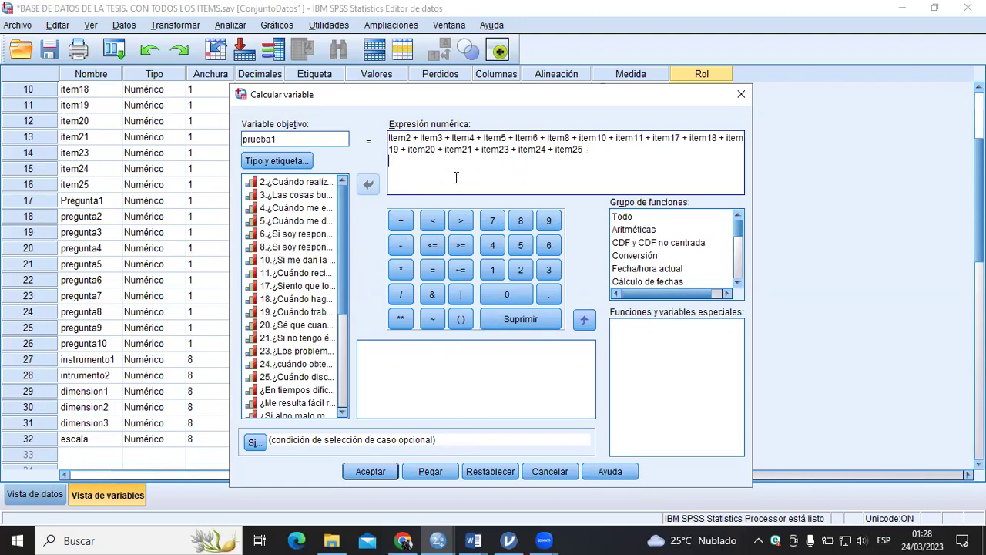
Step: Try adding Item2 + Item3 + Item4 + Item5 + on a separate line below the numeric expression, and delete that line
left_click(263, 182)
left_click(368, 185)
left_click(401, 220)
left_click(312, 196)
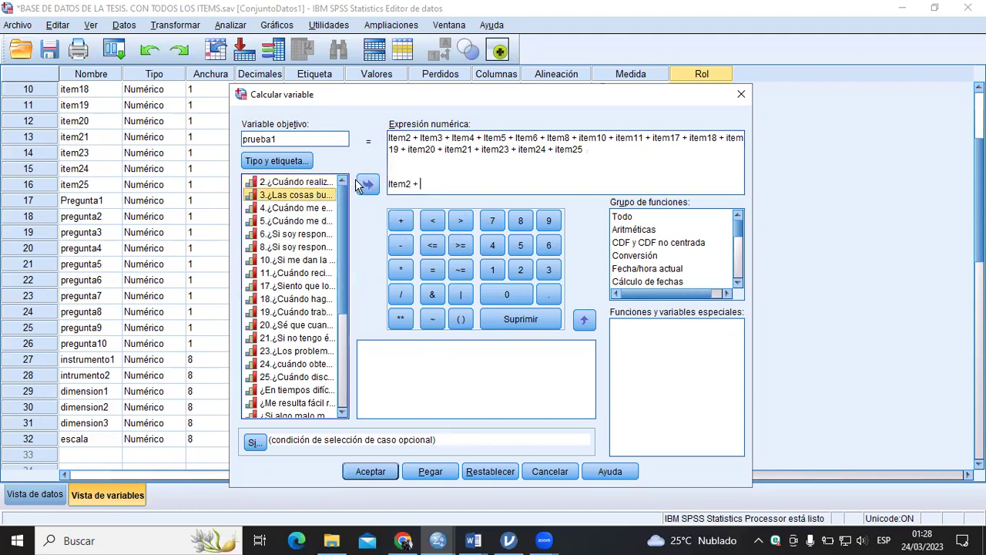
left_click(367, 185)
left_click(397, 223)
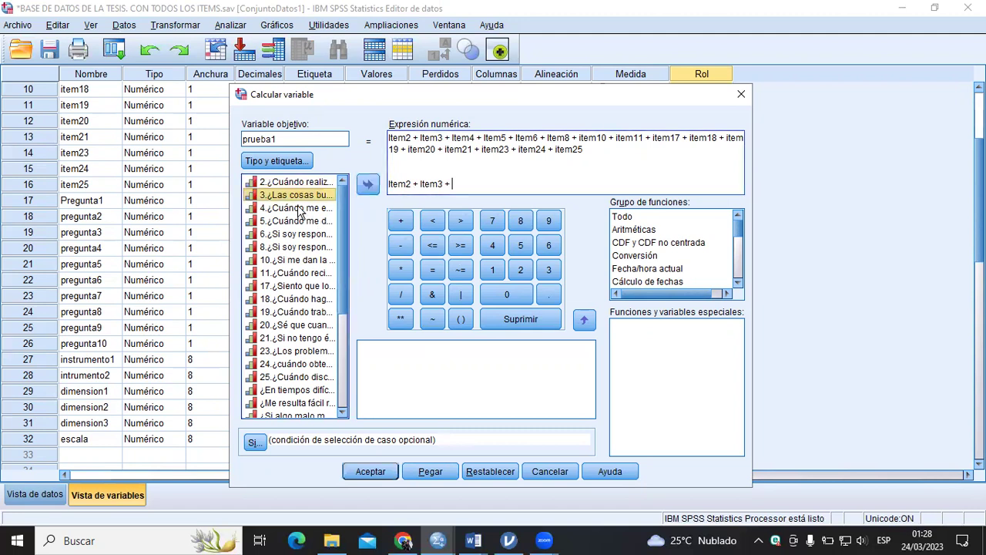
left_click(312, 208)
left_click(367, 185)
left_click(396, 220)
left_click(297, 221)
left_click(369, 185)
left_click(400, 220)
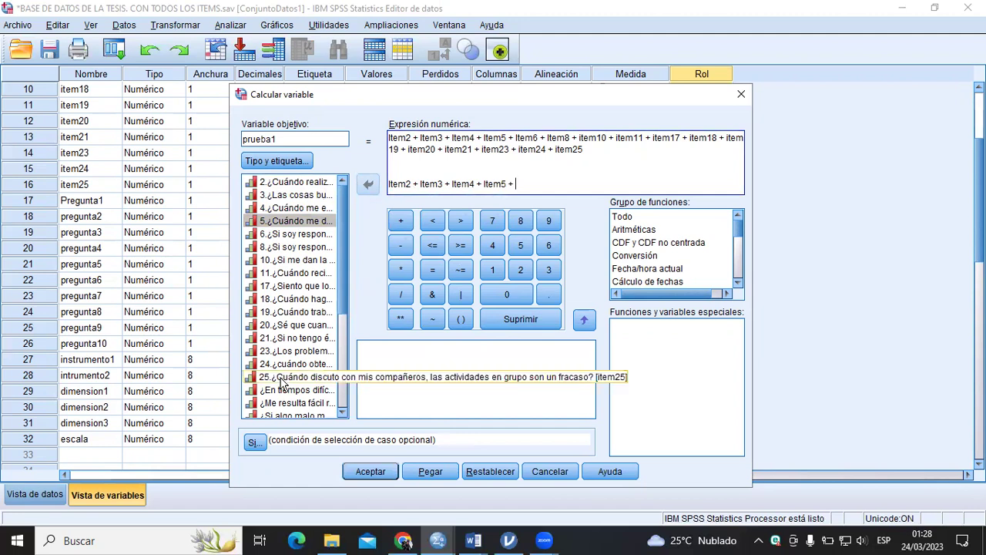
left_click_drag(539, 185, 380, 192)
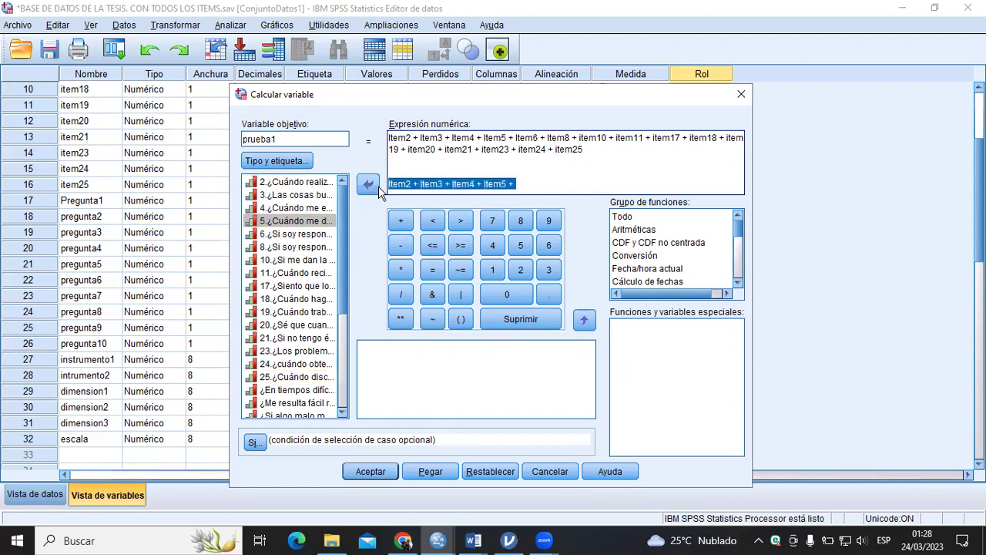
key("Delete")
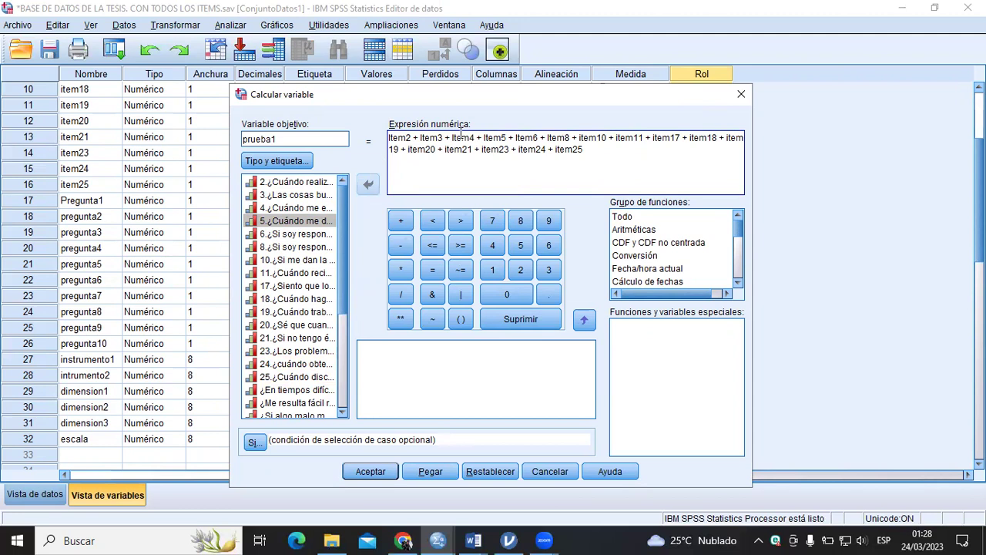
Step: Highlight the complete item-sum expression and select the instrumento1 row in the variable list
left_click_drag(635, 148, 390, 138)
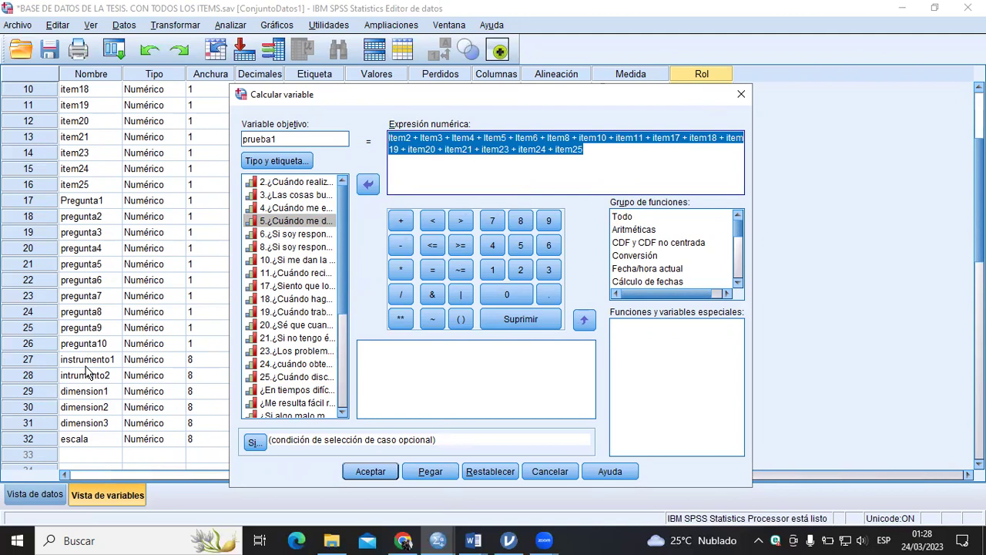
left_click(43, 360)
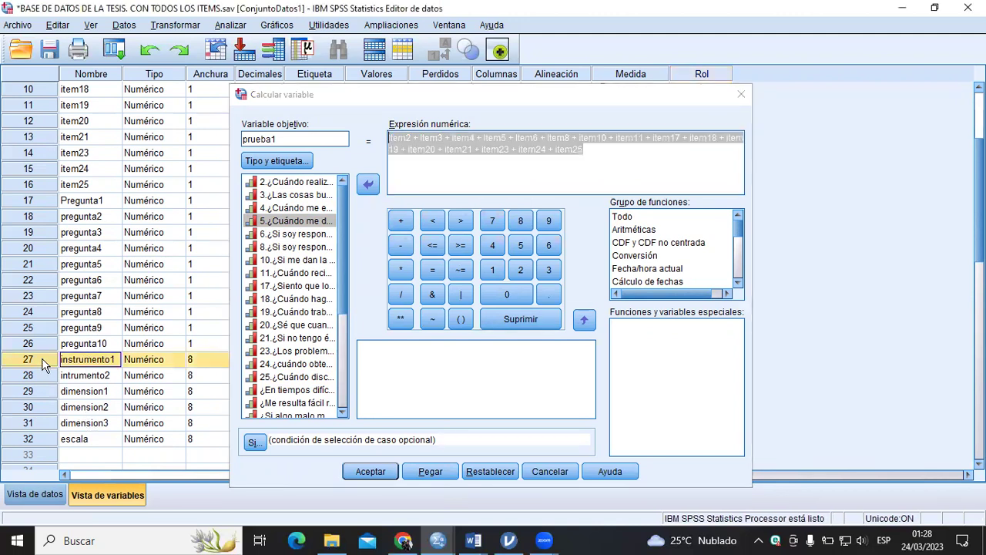
Step: Run the computation of prueba1 from the item sum, return to the data editor and look at the prueba1 row
left_click(453, 165)
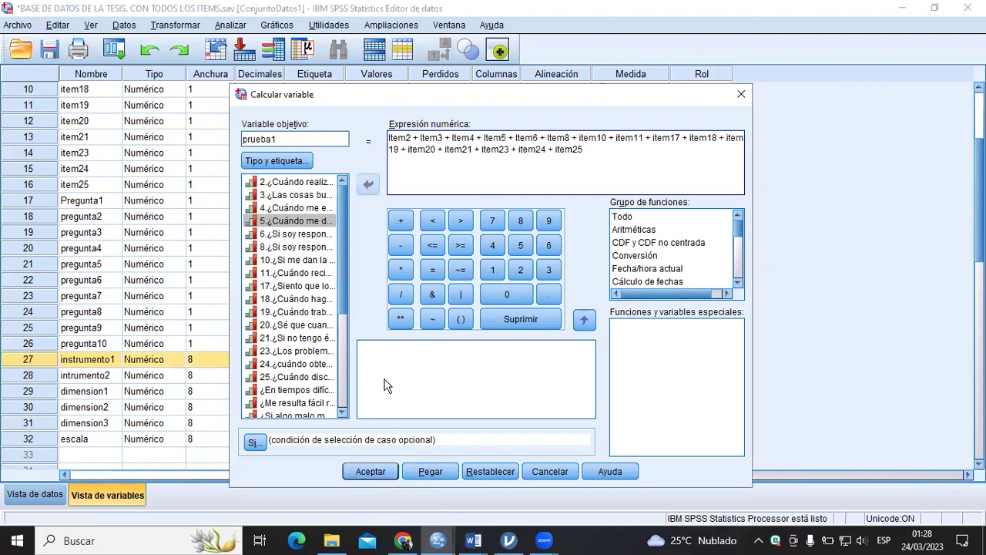
left_click(371, 472)
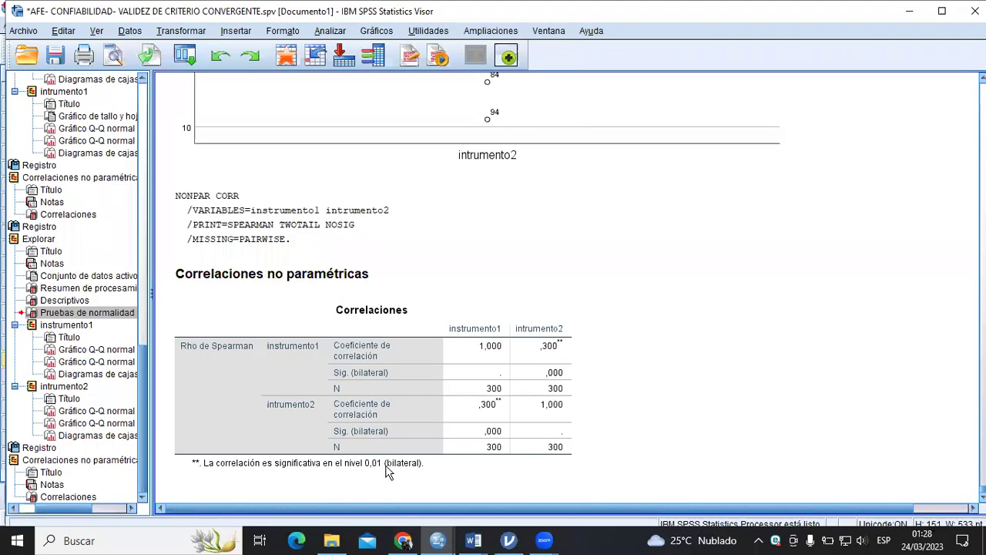
left_click(275, 468)
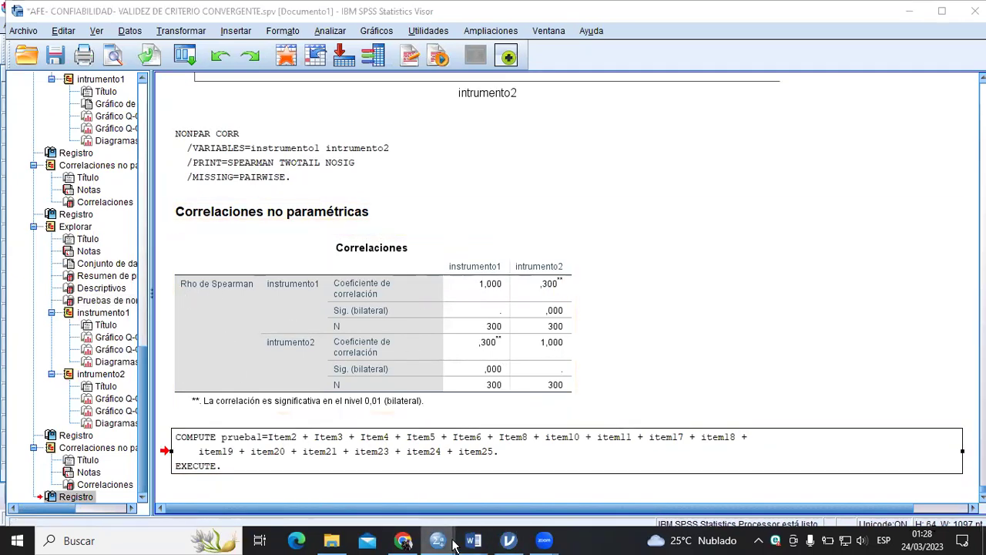
mouse_move(438, 540)
left_click(500, 489)
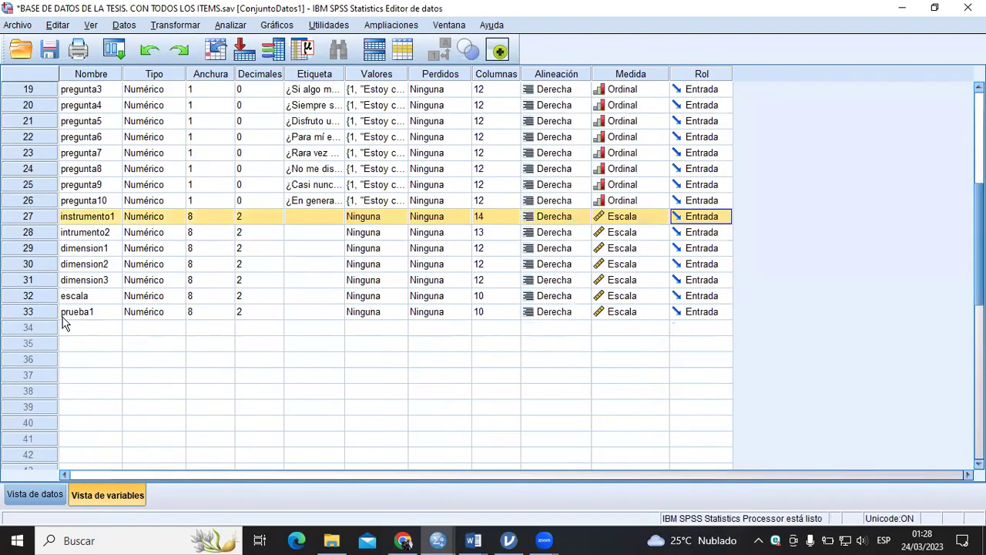
left_click(54, 316)
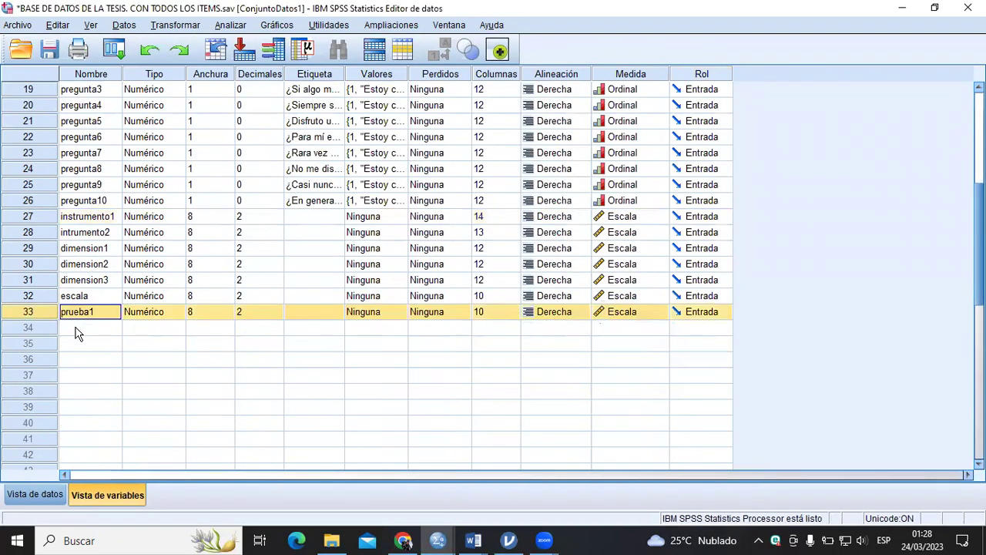
left_click(76, 328)
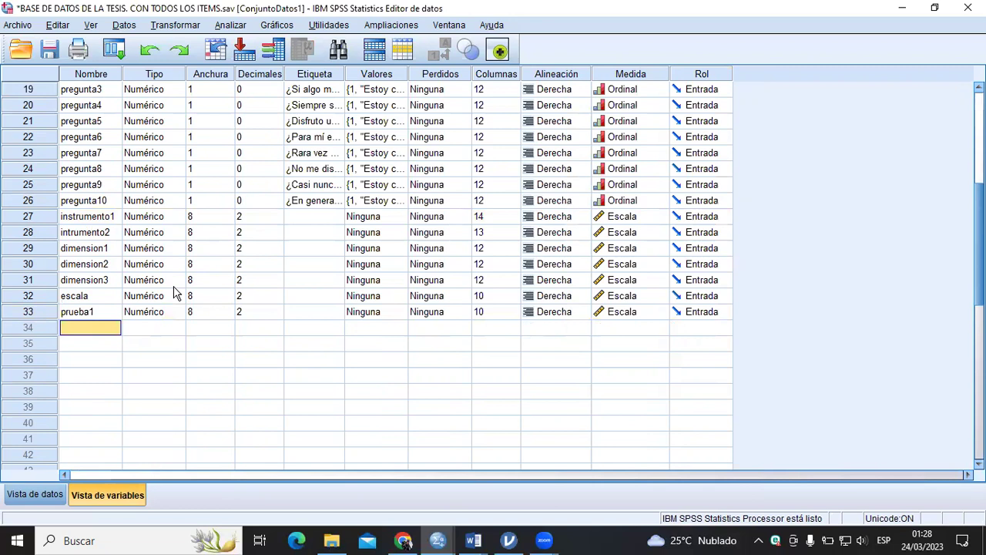
Step: Start a new Calcular variable computation with cleared settings and name the target variable prueba2
left_click(185, 26)
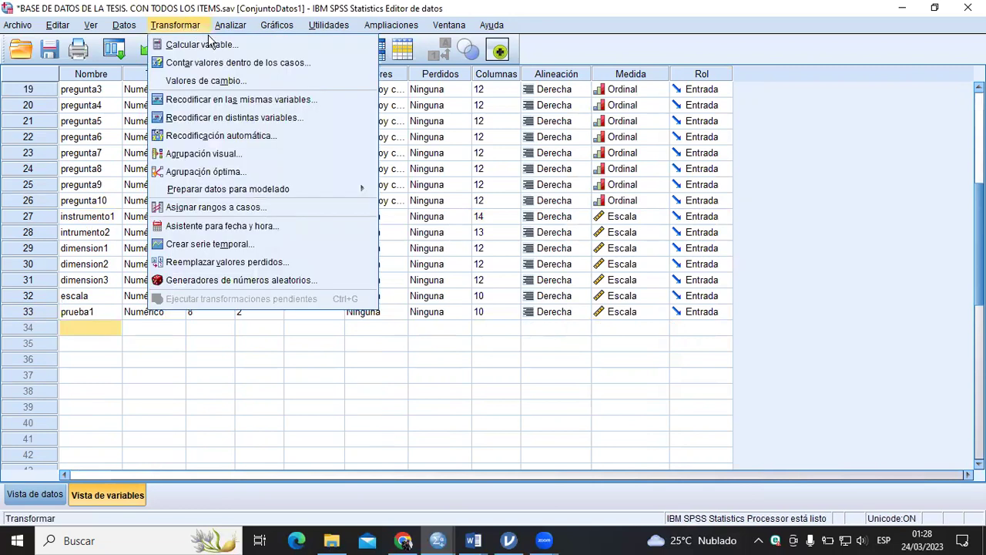
left_click(211, 42)
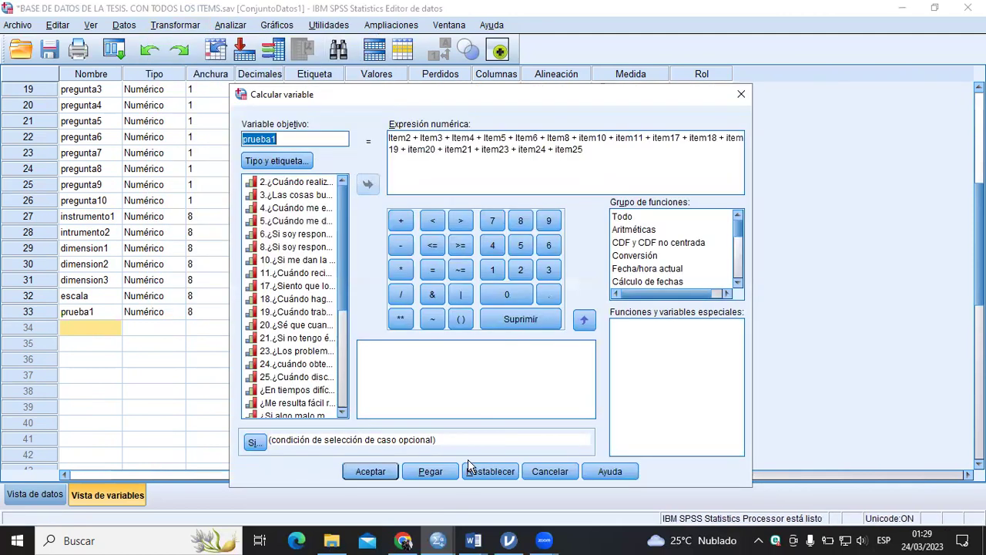
left_click(491, 472)
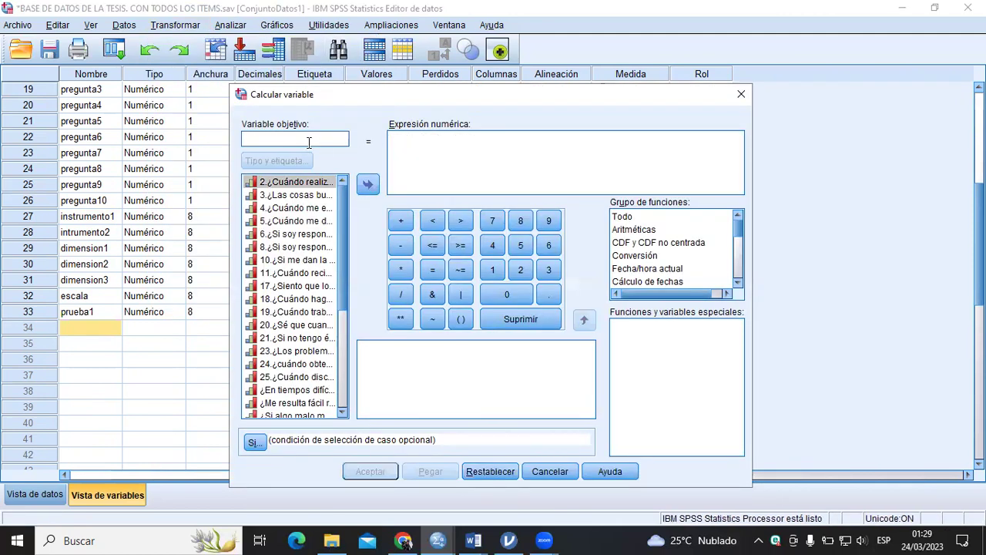
type("prueba2")
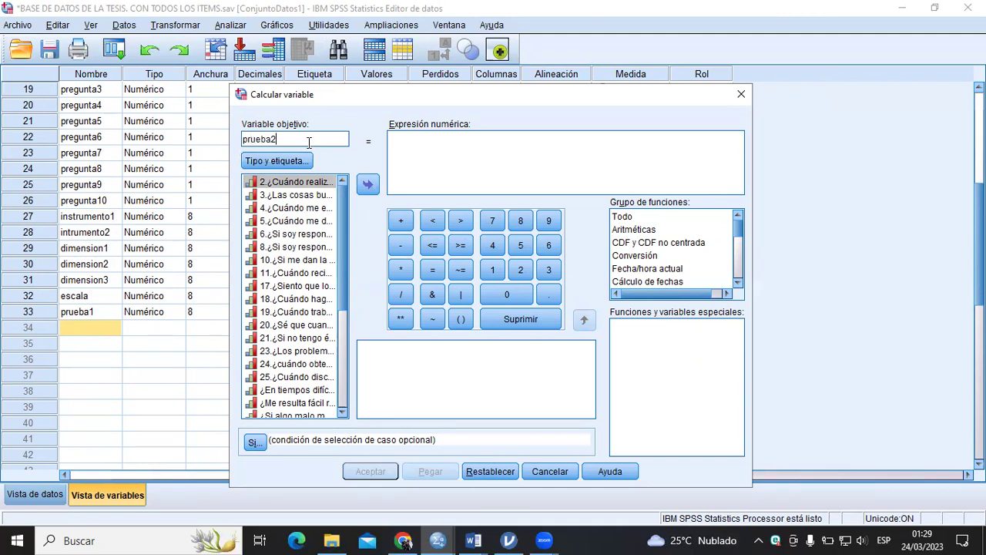
Step: Begin the prueba2 numeric expression with the sum of Pregunta1, pregunta2 and pregunta3
scroll(297, 281, "down", 4)
scroll(292, 284, "up", 1)
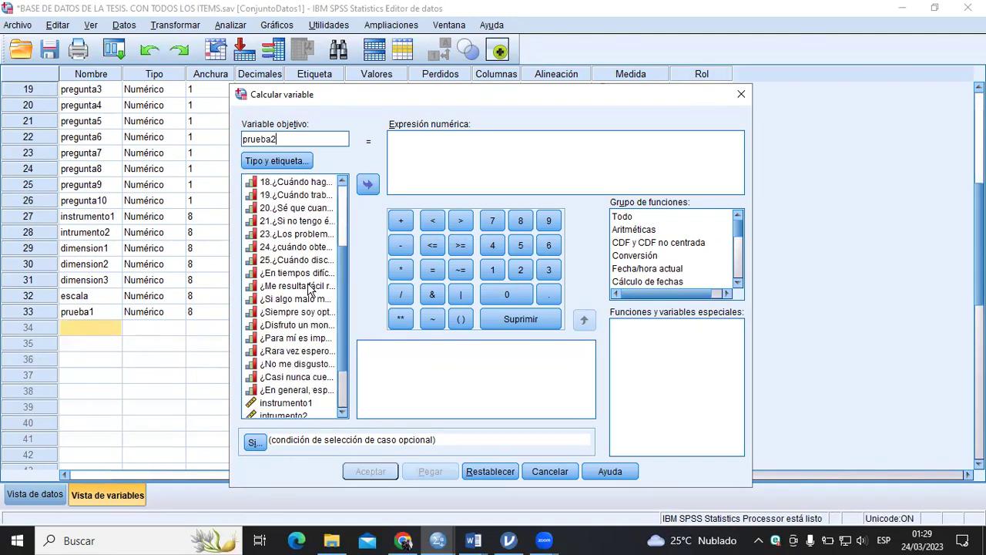
left_click(292, 277)
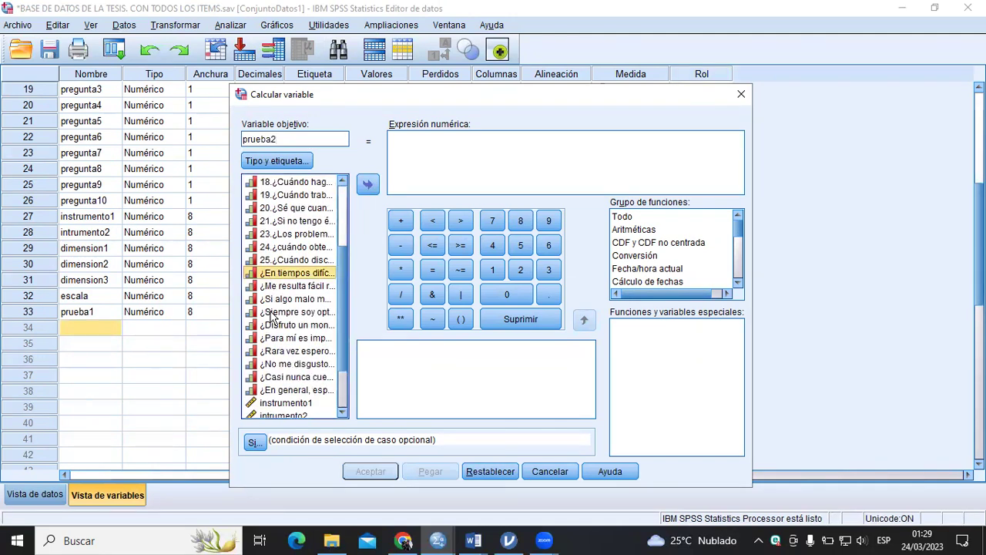
left_click(368, 184)
left_click(401, 221)
left_click(293, 286)
left_click(367, 183)
left_click(400, 221)
left_click(293, 298)
left_click(368, 184)
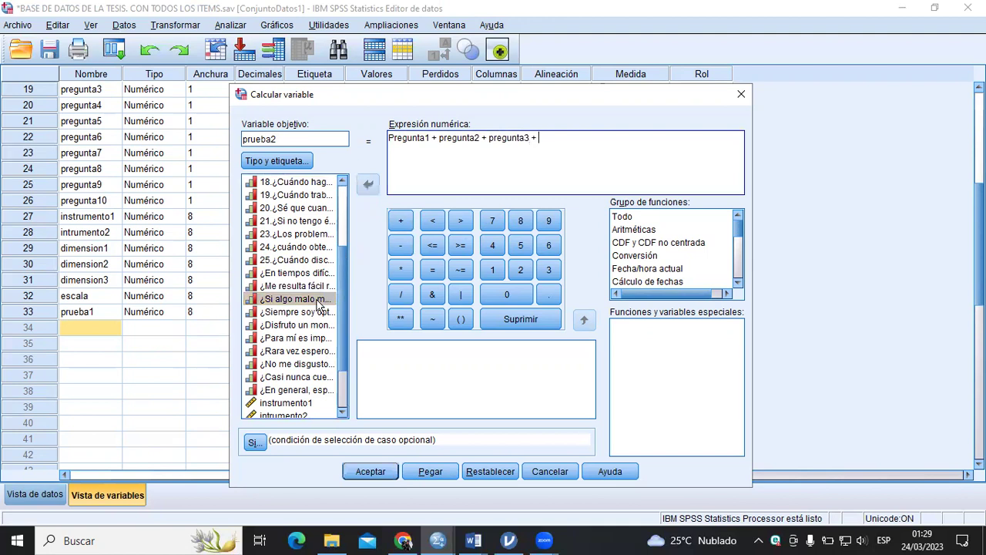
Step: Extend the numeric expression with + pregunta4 + pregunta5 +, removing the mistaken < operator
left_click(318, 311)
left_click(368, 183)
left_click(433, 220)
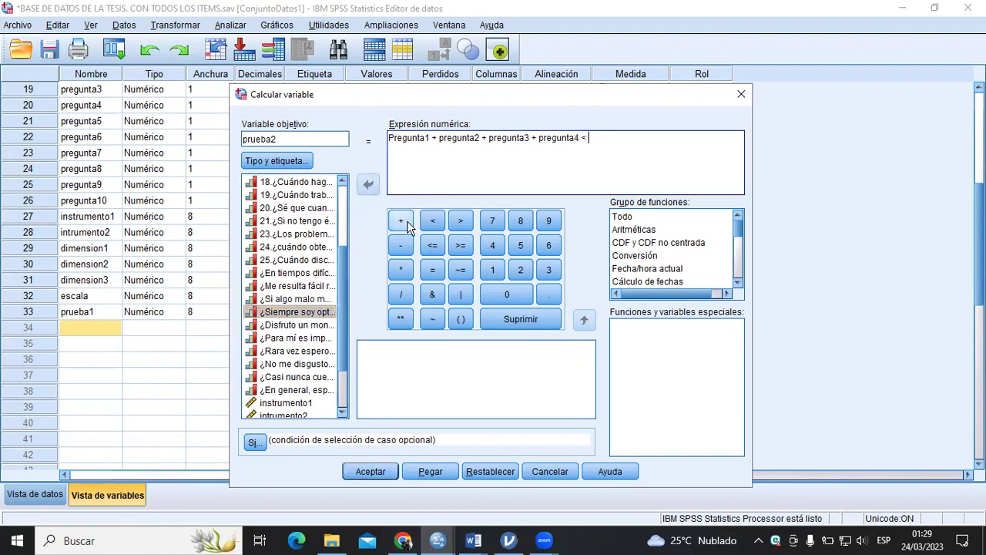
key("BackSpace")
left_click(401, 221)
left_click(297, 324)
left_click(368, 183)
left_click(401, 220)
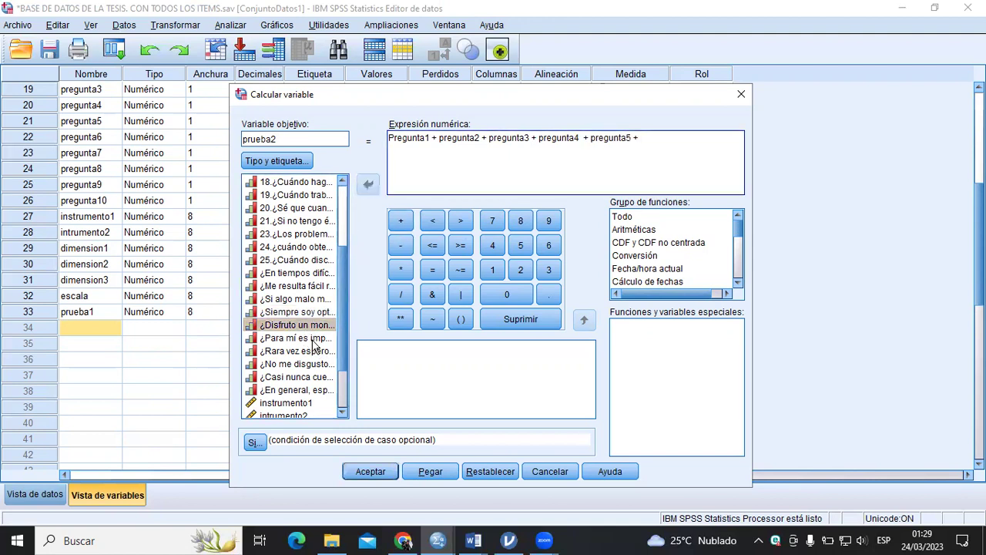
Step: Add pregunta6 and pregunta7 to the sum, each followed by a plus operator
left_click(315, 338)
left_click(367, 183)
left_click(400, 221)
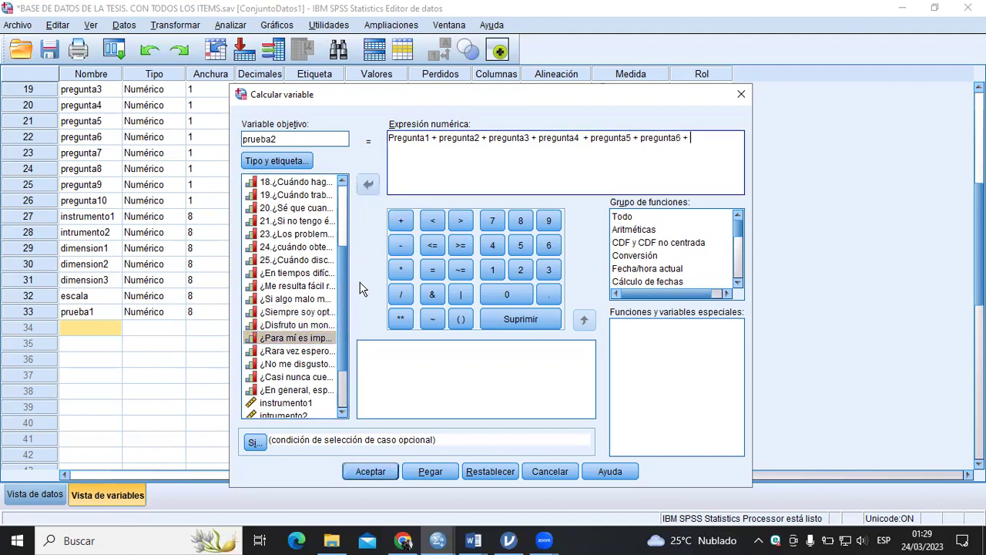
left_click(297, 351)
left_click(367, 183)
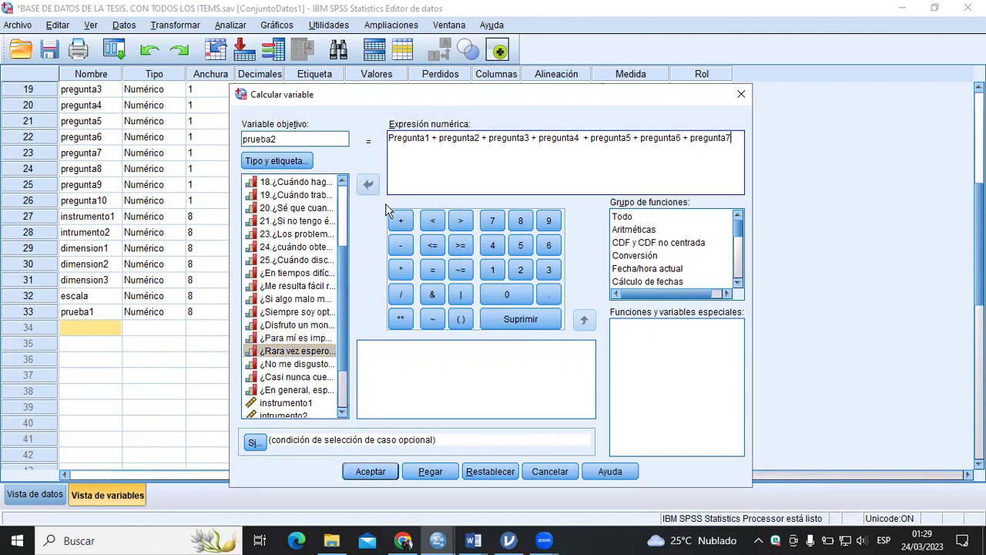
left_click(401, 221)
Step: Complete the sum in the numeric expression with pregunta8 + pregunta9 + pregunta10
left_click(308, 364)
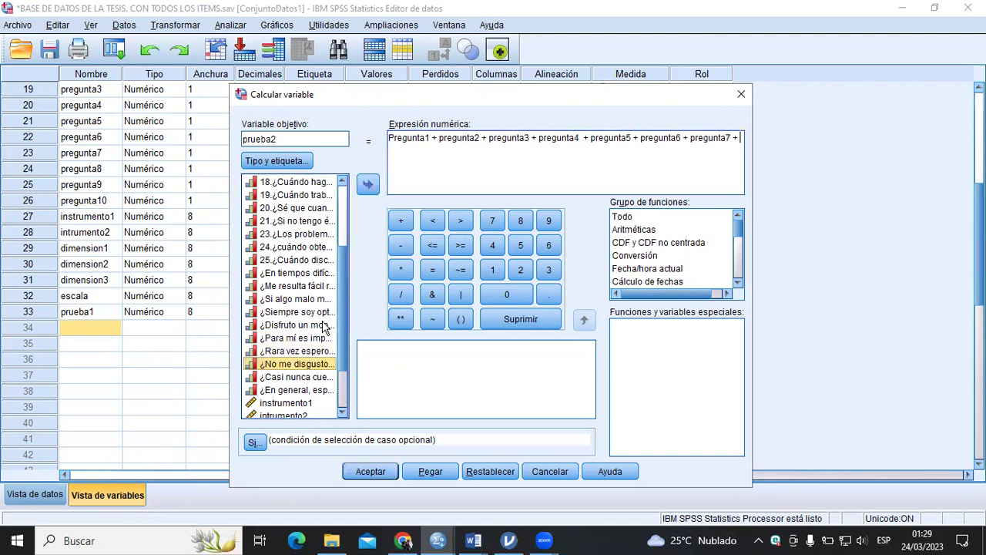
left_click(368, 187)
left_click(401, 220)
left_click(310, 377)
left_click(368, 183)
left_click(400, 220)
left_click(296, 390)
left_click(368, 184)
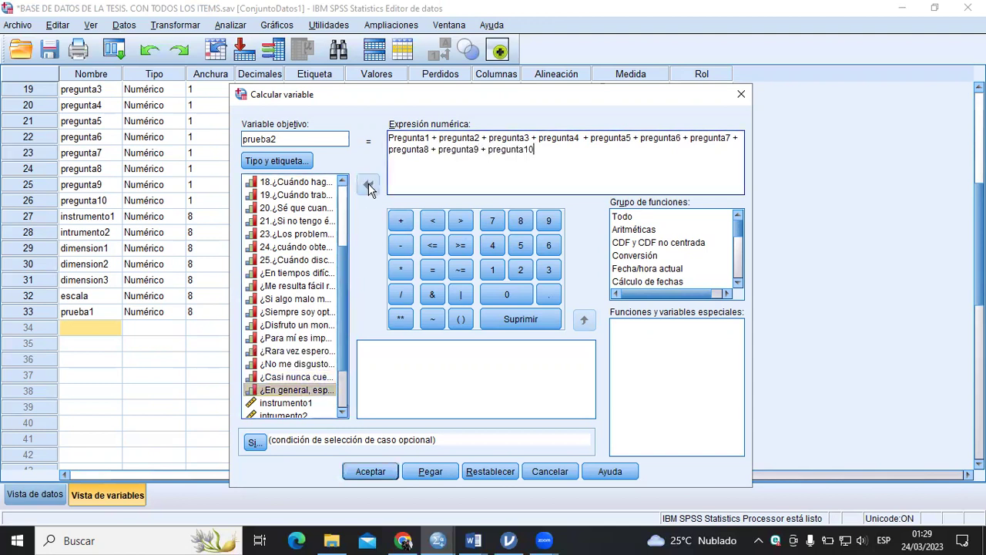
Step: Run the computation of prueba2 and return to the data editor's variable list
left_click(385, 471)
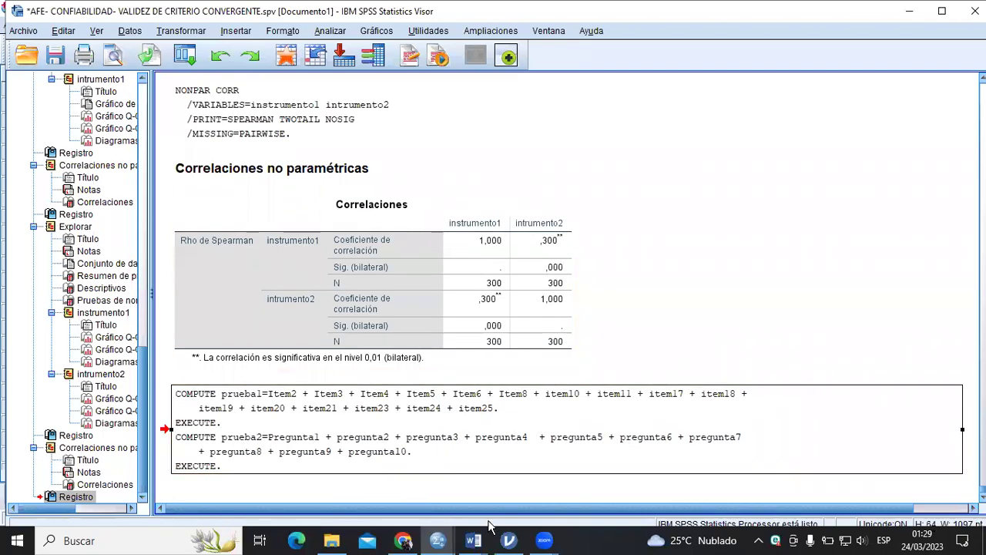
mouse_move(437, 540)
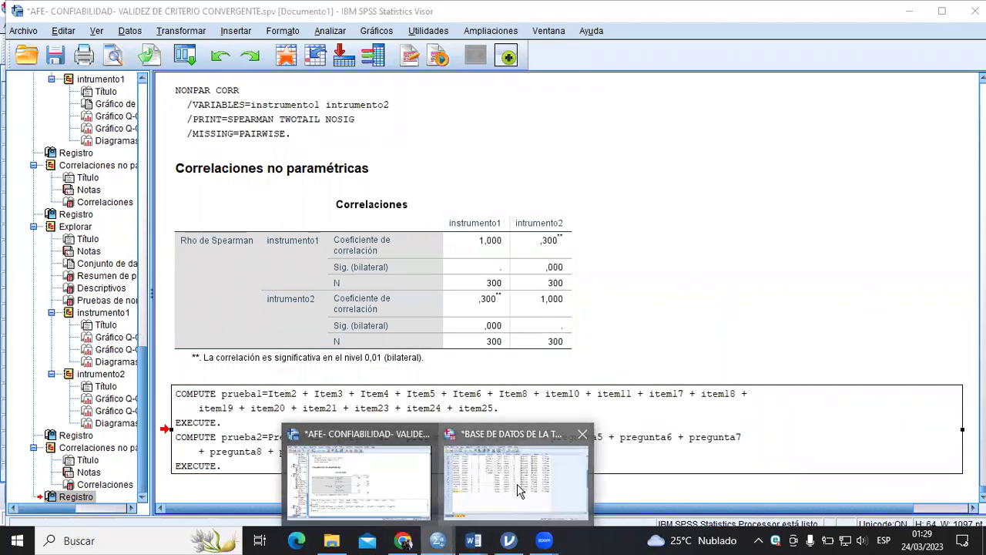
left_click(516, 485)
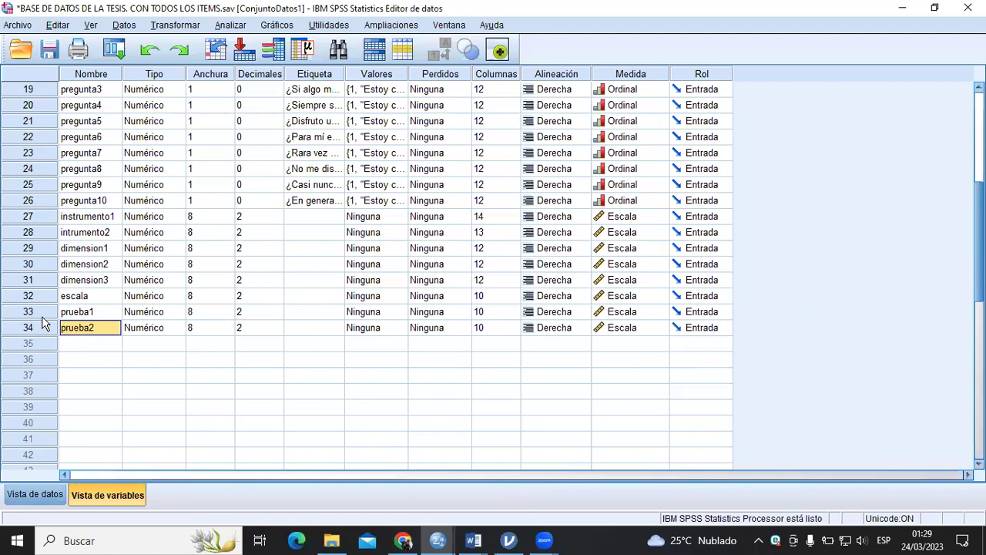
Step: Delete the trial variables prueba1 and prueba2 from the variable list
left_click_drag(36, 316, 36, 327)
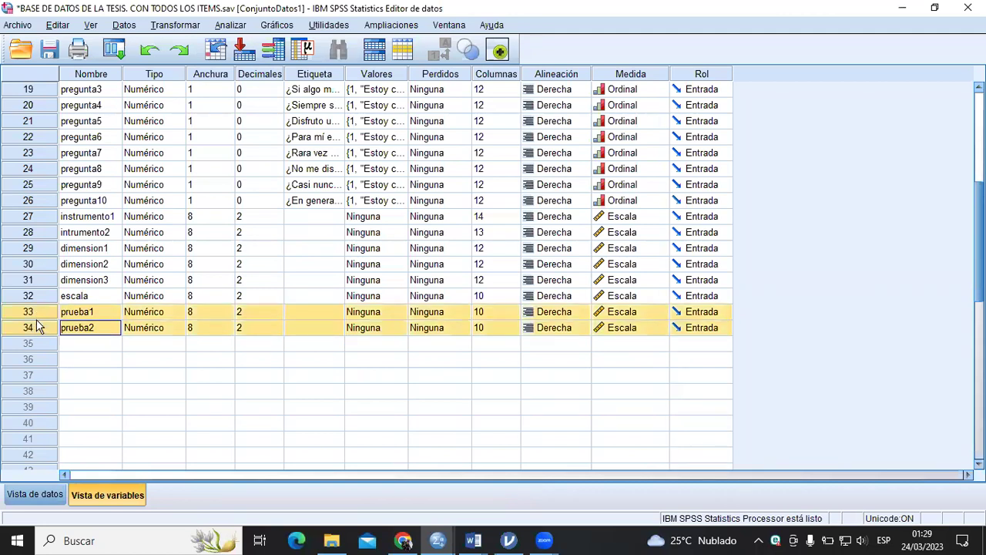
right_click(36, 319)
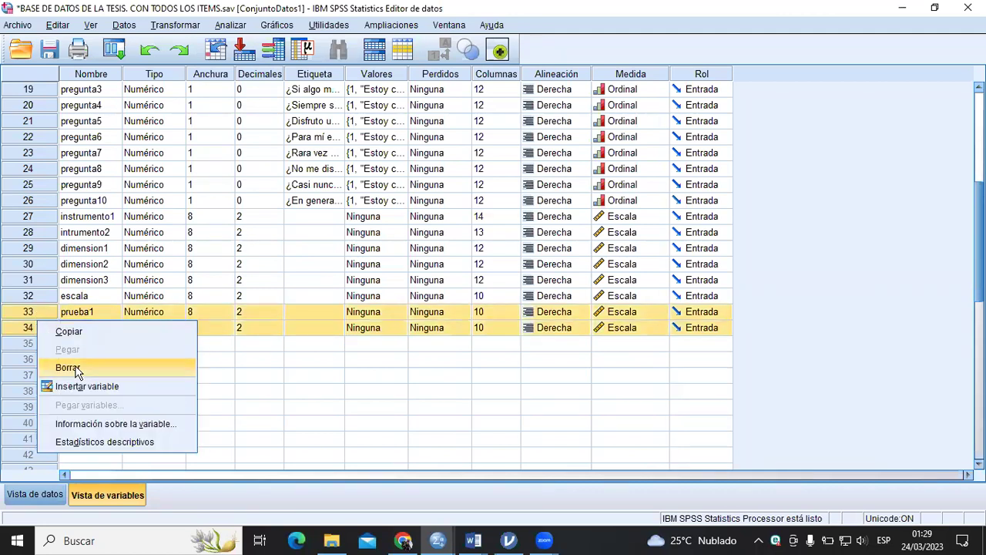
left_click(75, 369)
Step: Review the instrumento1 and intrumento2 rows, checking the measurement level options with Escala chosen and the value labels cell of instrumento1
left_click(49, 220)
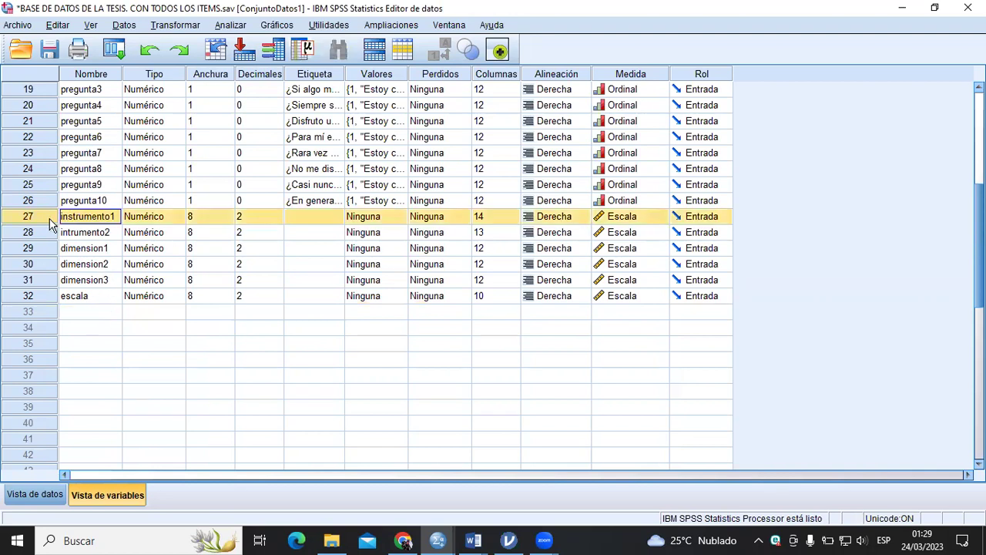
left_click(47, 232, "shift")
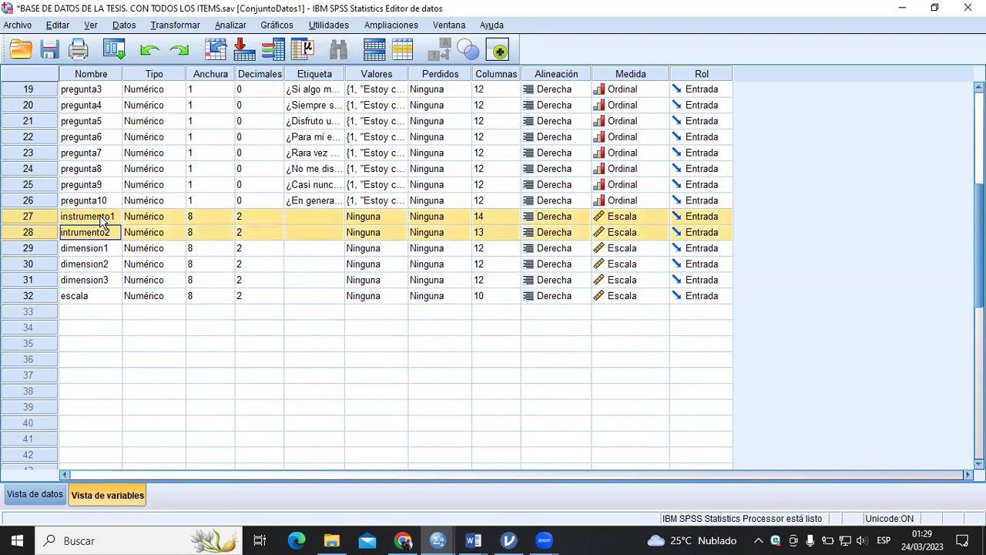
left_click(624, 219)
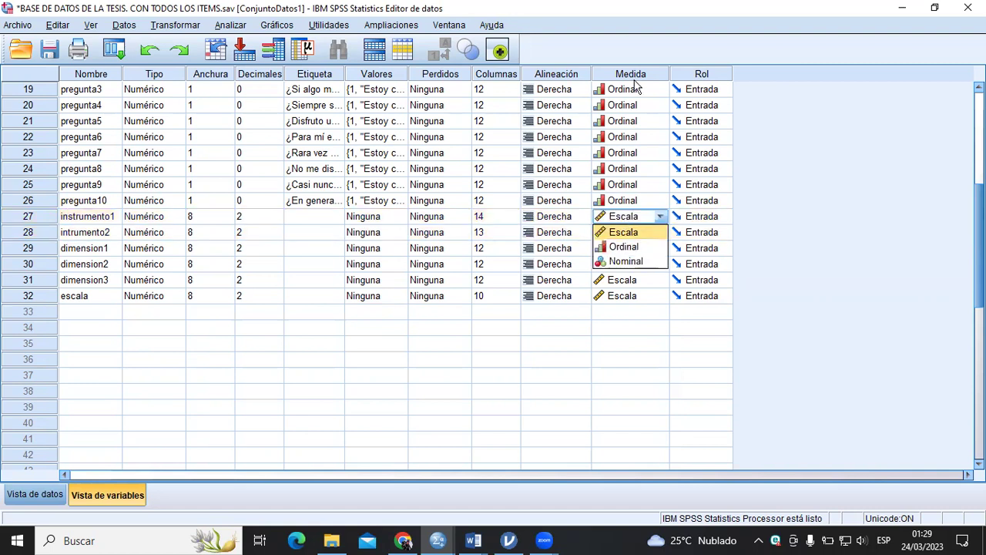
left_click(620, 232)
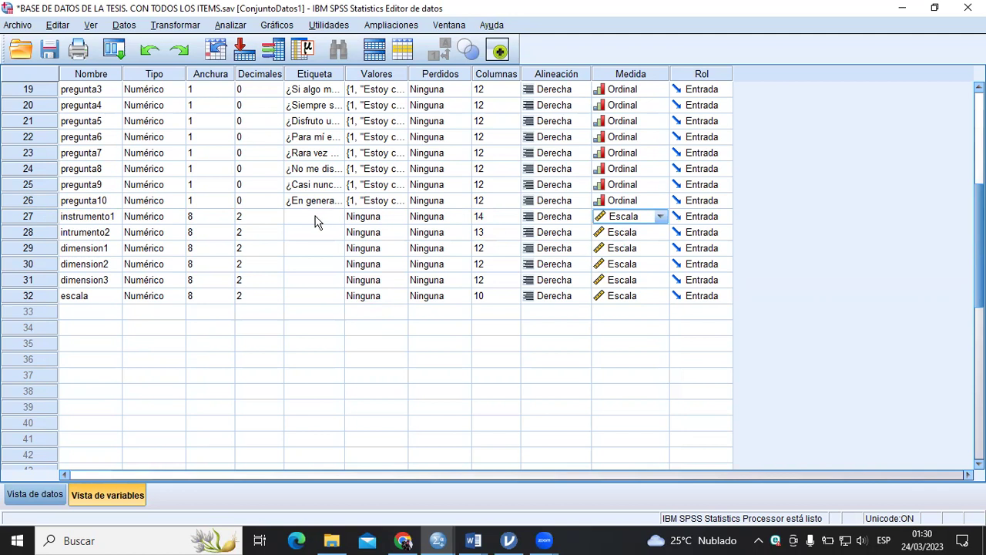
left_click(367, 221)
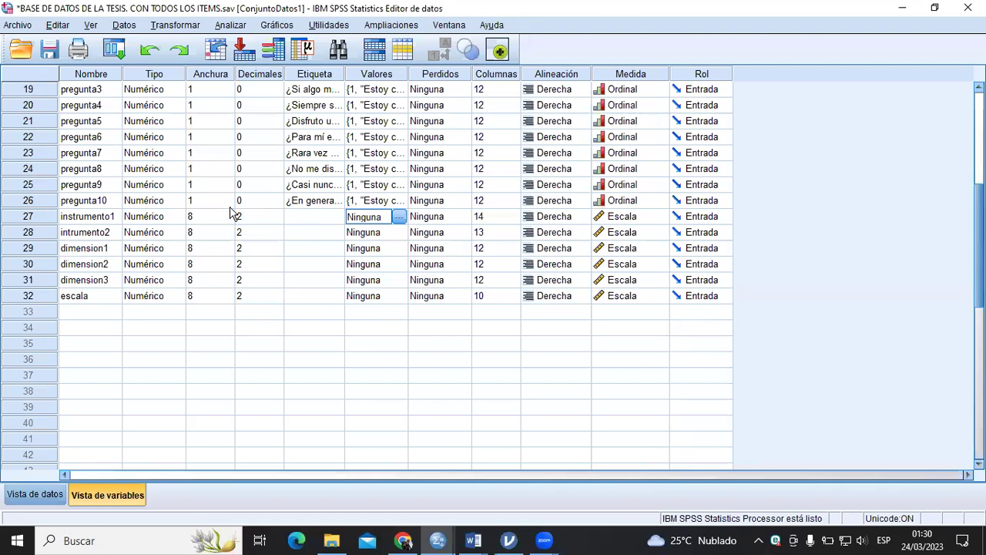
Step: Open the Explorar descriptive analysis and reset its settings to empty
left_click(191, 30)
mouse_move(231, 28)
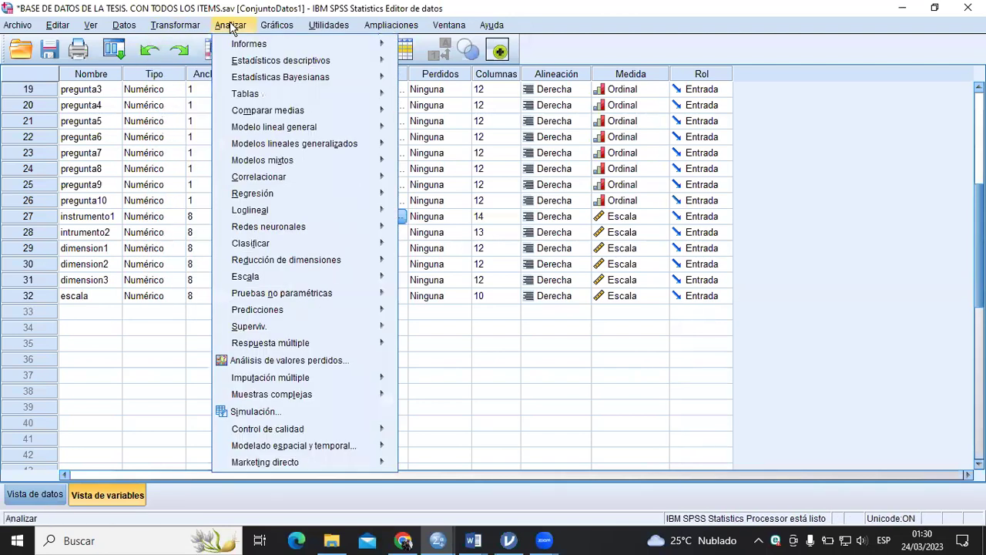
mouse_move(314, 64)
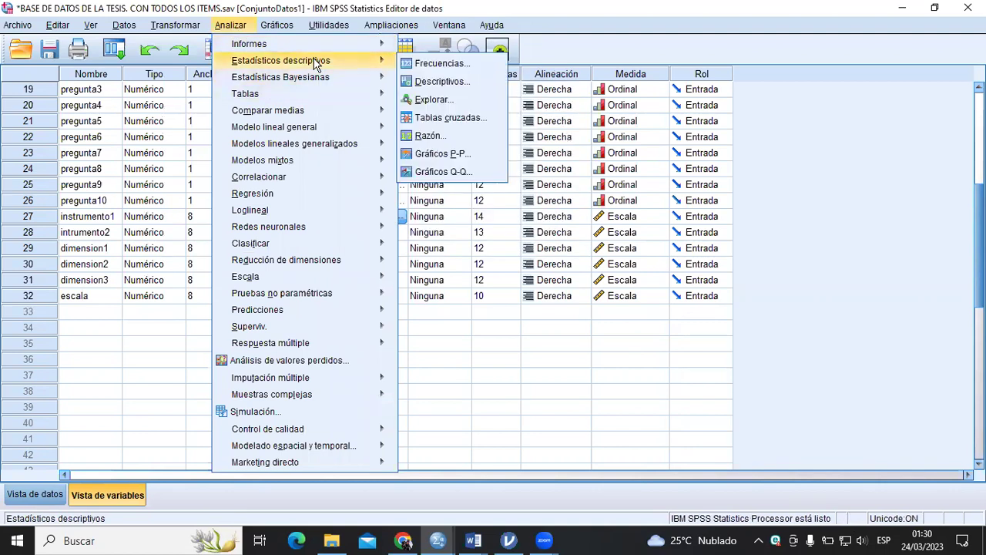
left_click(456, 106)
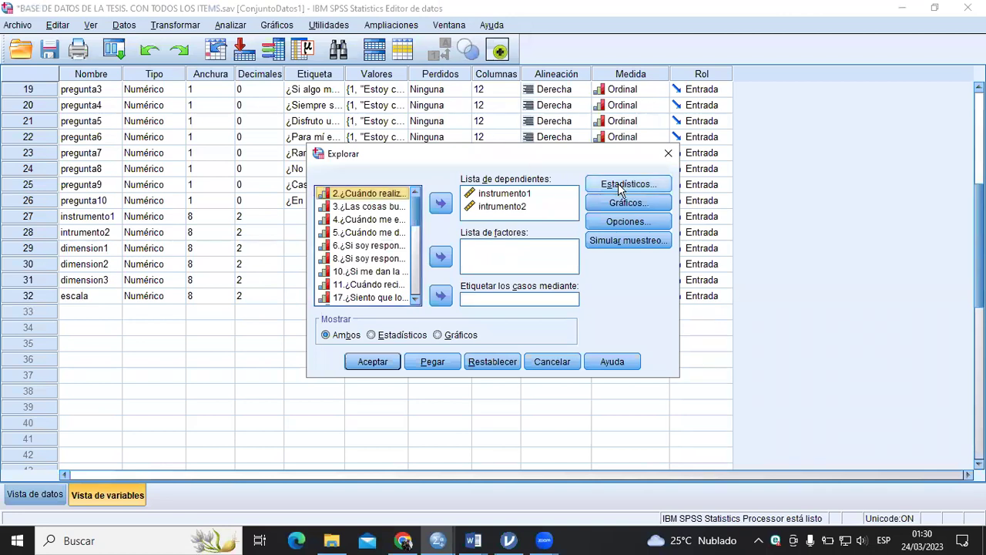
left_click(482, 362)
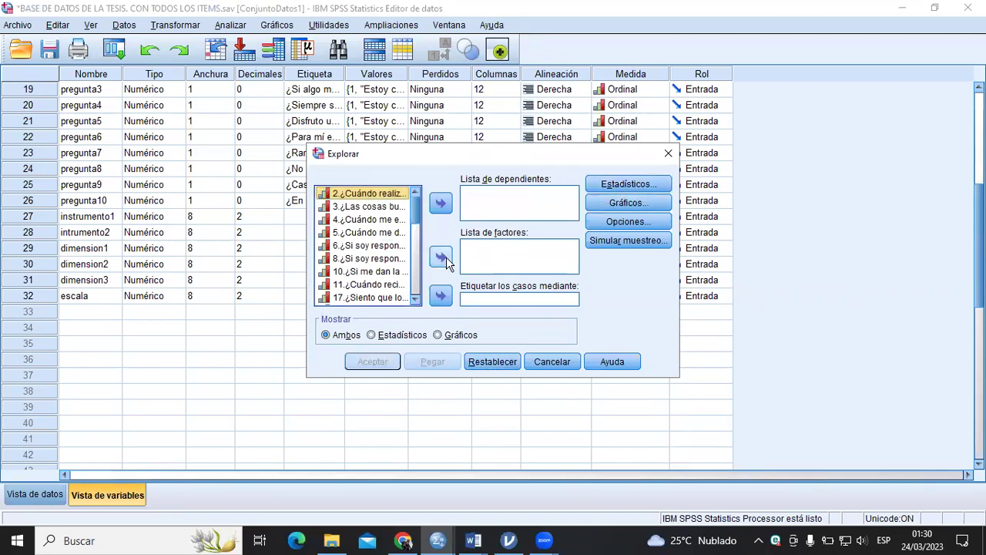
Step: Add instrumento1 and intrumento2 to the dependent variables of the Explorar analysis
scroll(395, 239, "down", 5)
left_click(384, 234)
left_click(364, 248, "shift")
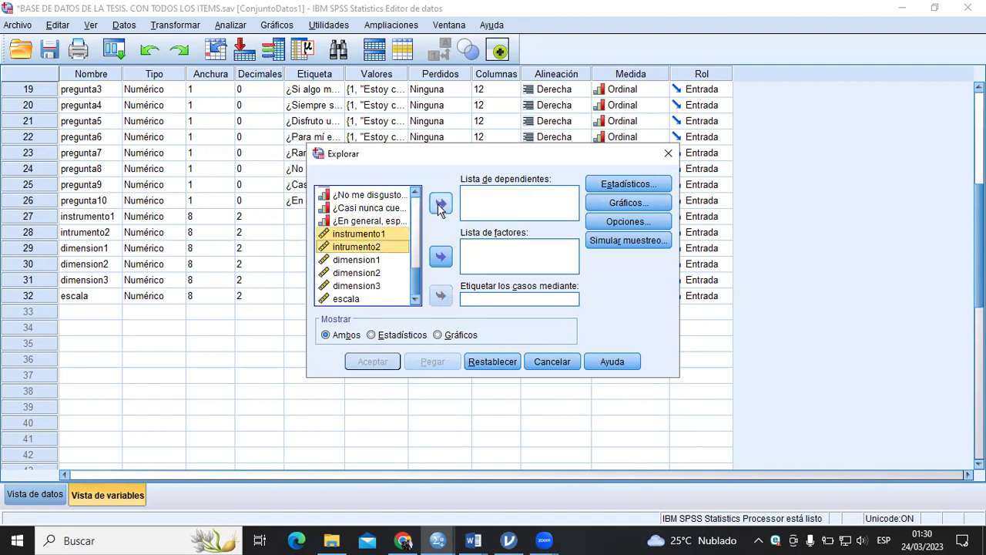
left_click(440, 204)
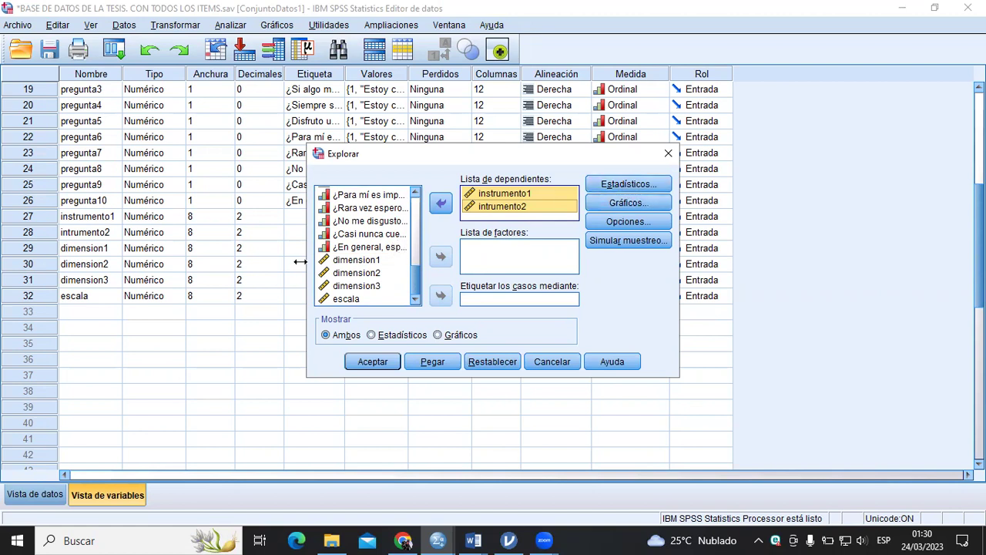
Step: Check the statistics settings of the Explorar analysis and turn off its De tallo y hojas plot
left_click(635, 187)
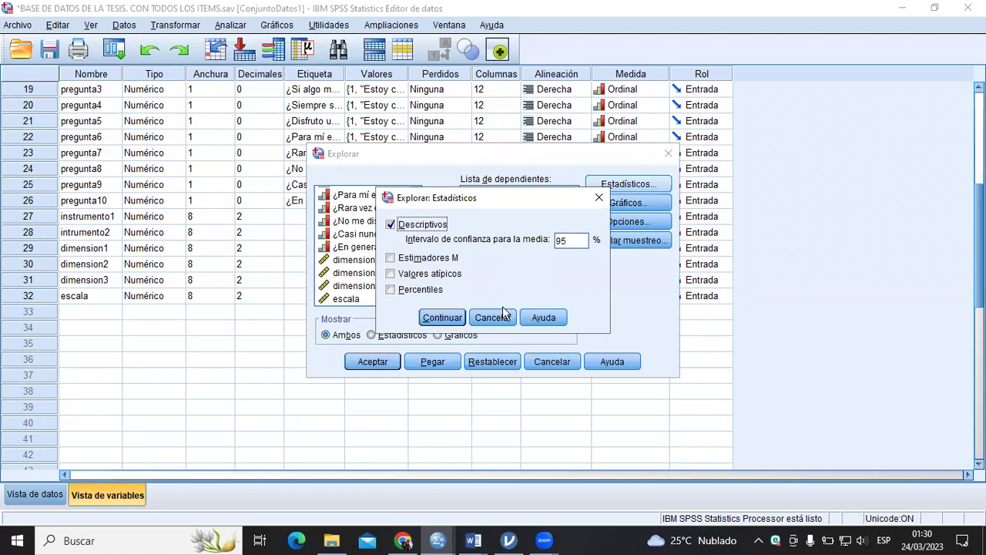
left_click(498, 316)
left_click(638, 204)
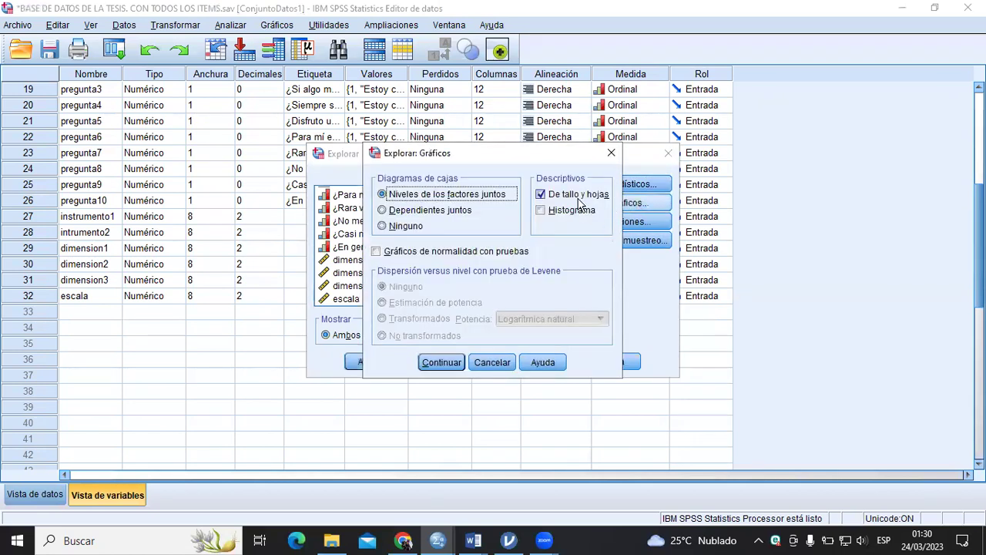
left_click(540, 195)
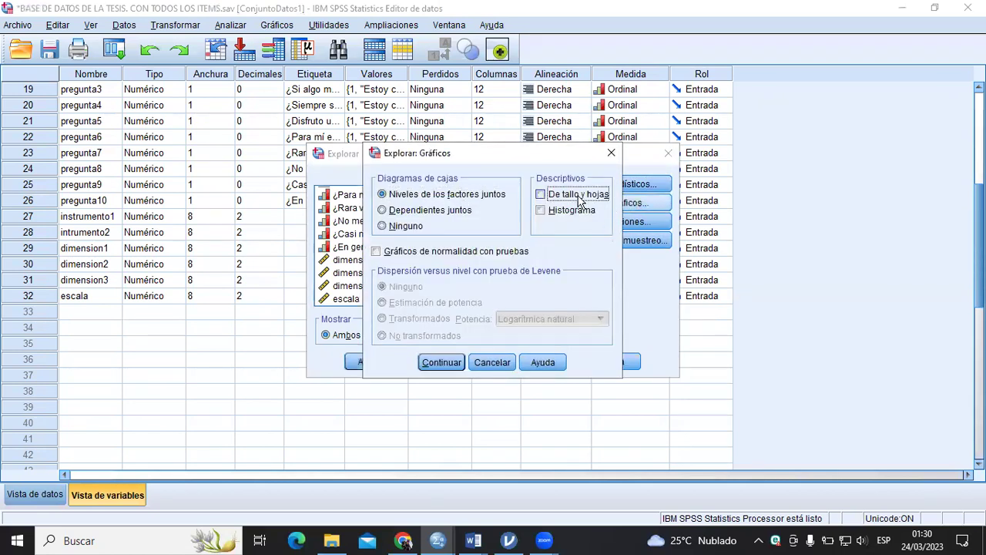
left_click(472, 363)
Step: Accept Excluir casos según lista for missing values, check the sampling simulation settings, and run the Explorar analysis
left_click(647, 223)
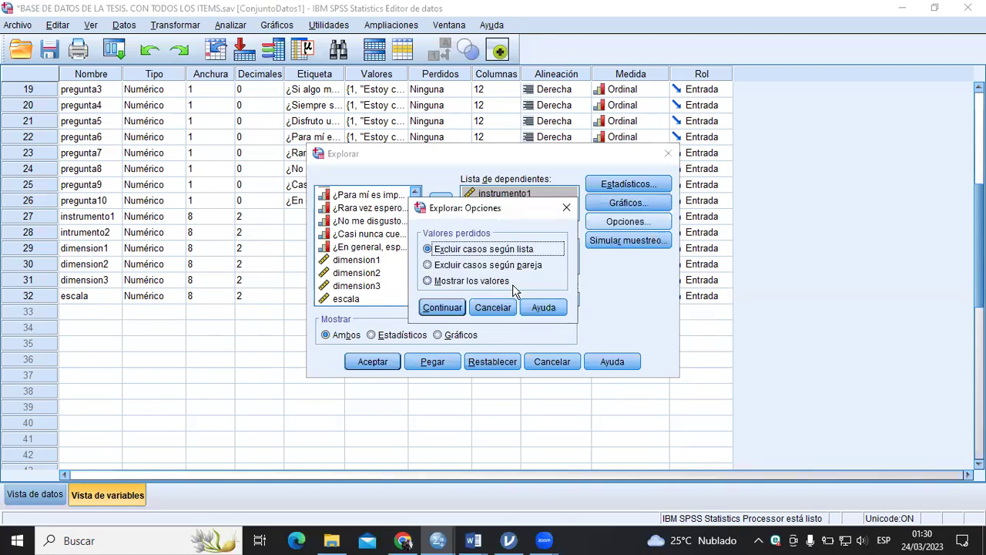
key("Return")
left_click(614, 239)
left_click(492, 434)
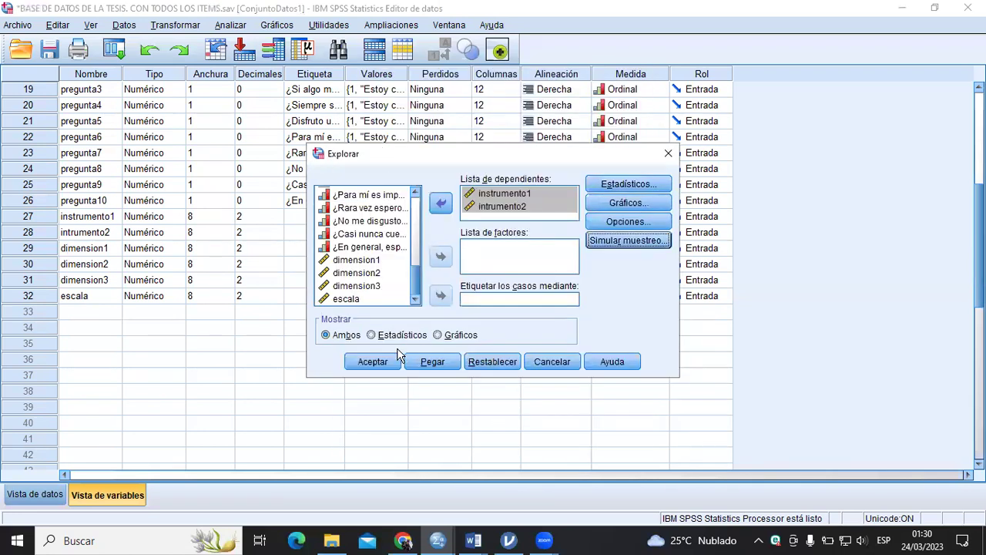
left_click(372, 361)
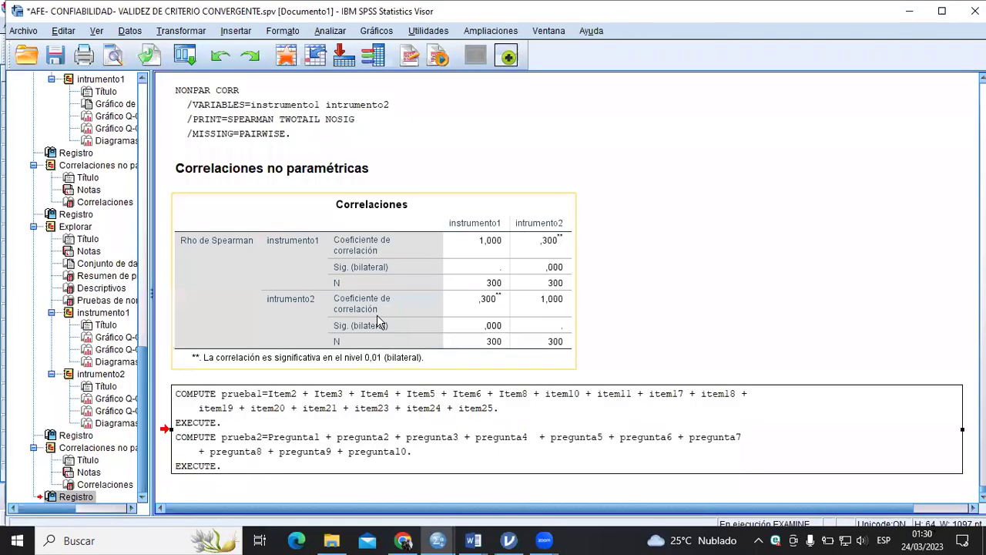
Step: Examine the Explorar output for instrumento1 and intrumento2: case processing summary, descriptive statistics and box plots
scroll(400, 248, "down", 15)
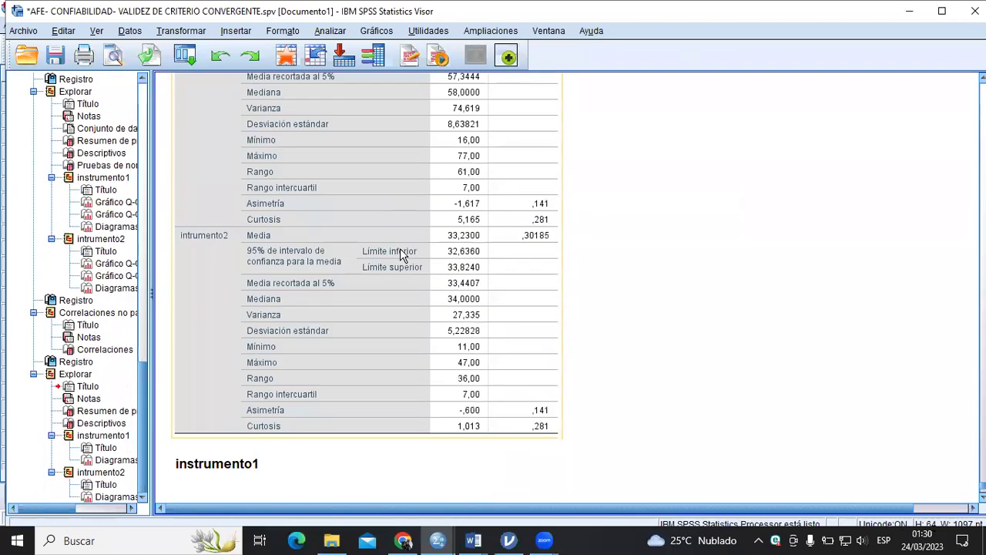
scroll(537, 383, "up", 10)
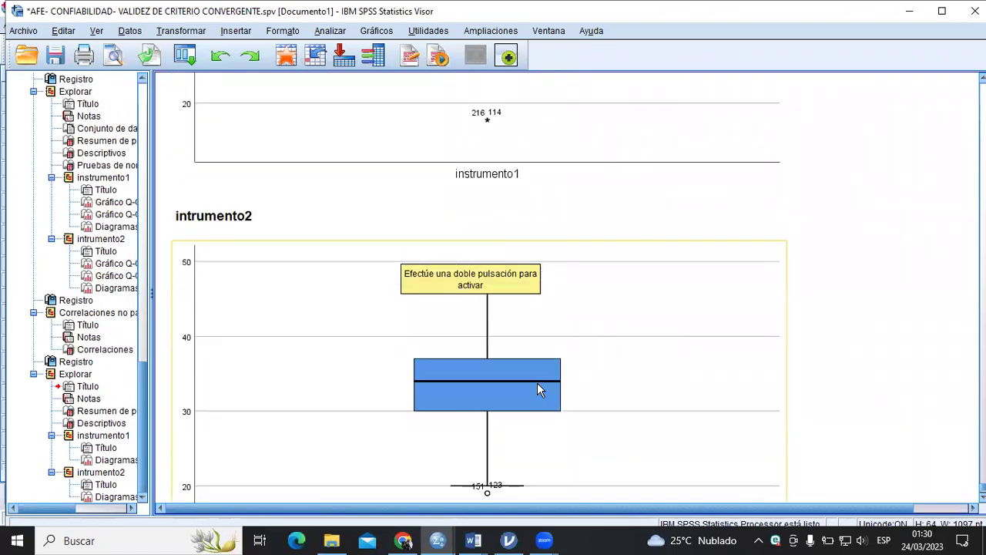
scroll(501, 390, "up", 5)
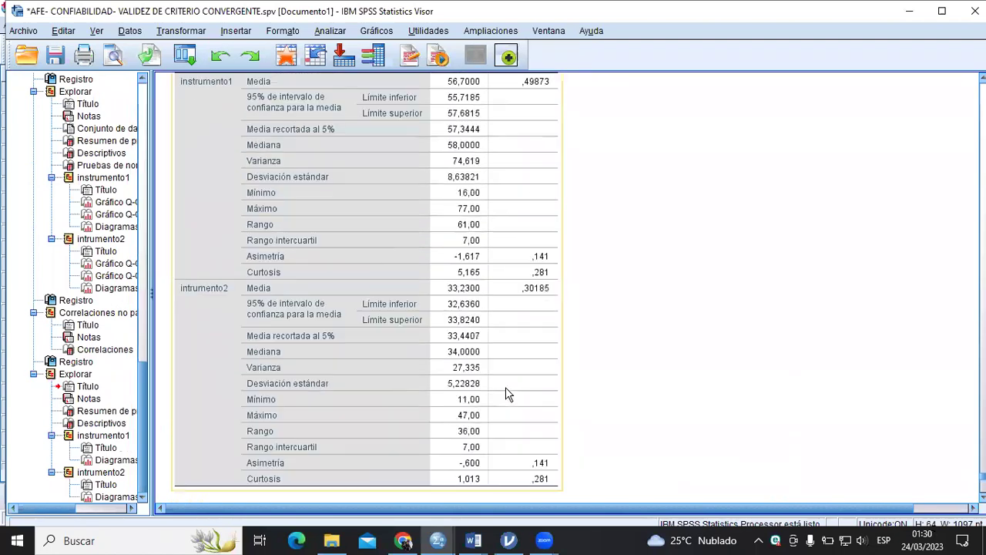
scroll(505, 393, "up", 5)
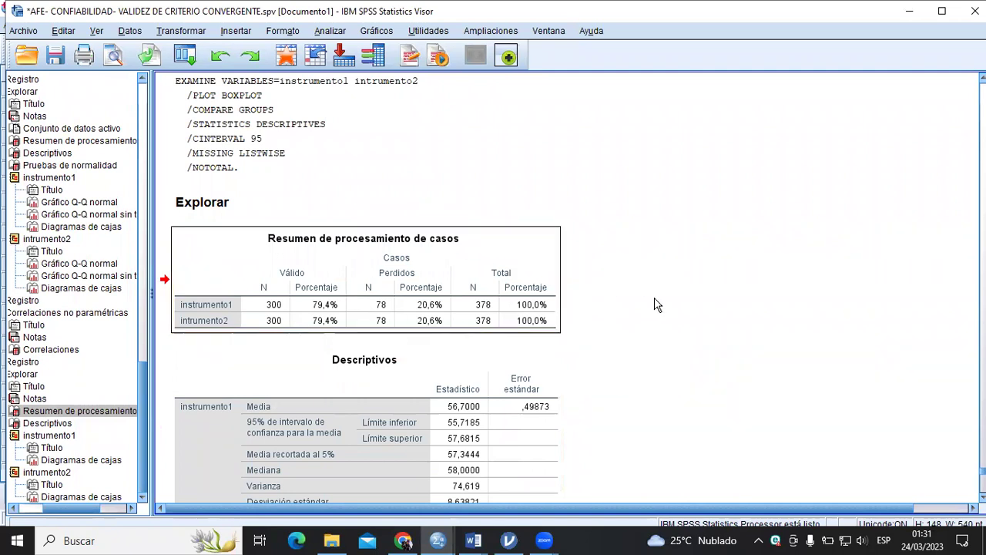
scroll(655, 305, "down", 15)
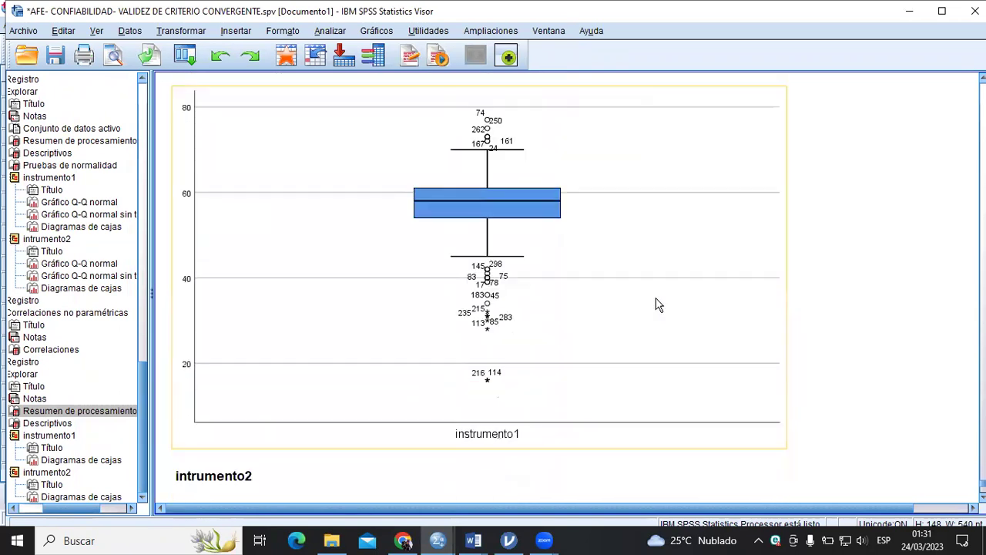
scroll(657, 305, "up", 15)
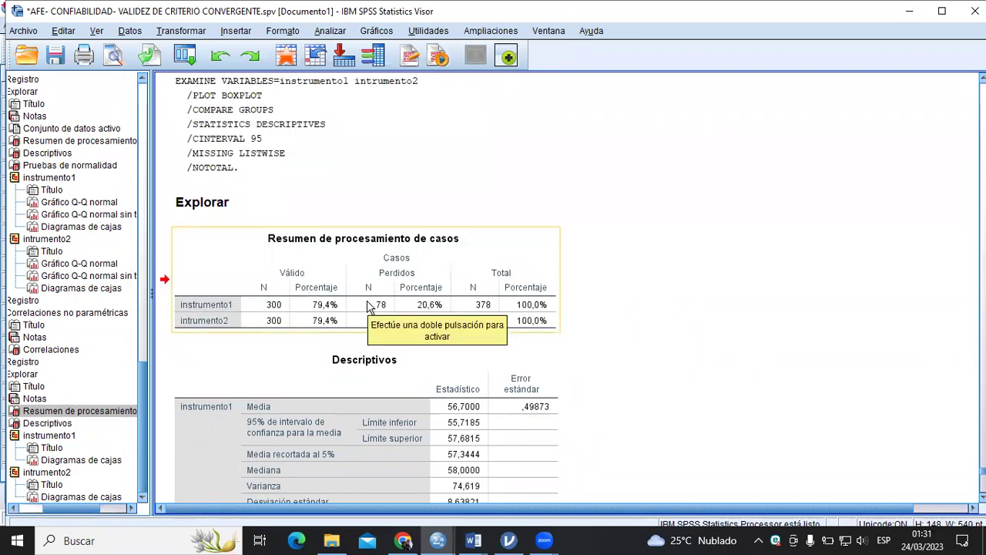
Step: Switch to the thesis document TESIS PARA SUBIR A TURNITING -G in Word and consult the Kolmogorov-Smirnov normality results in Tabla 4
left_click(473, 540)
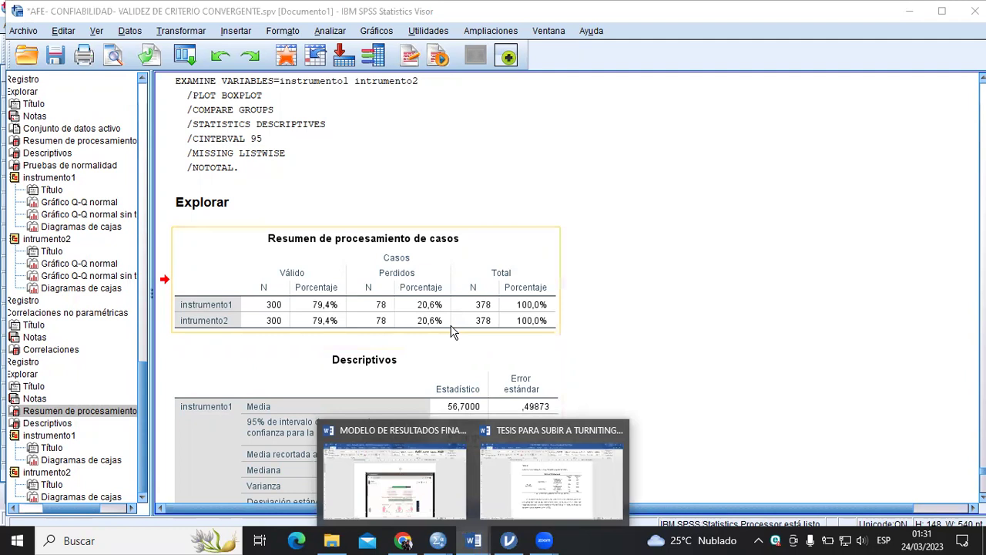
left_click(551, 484)
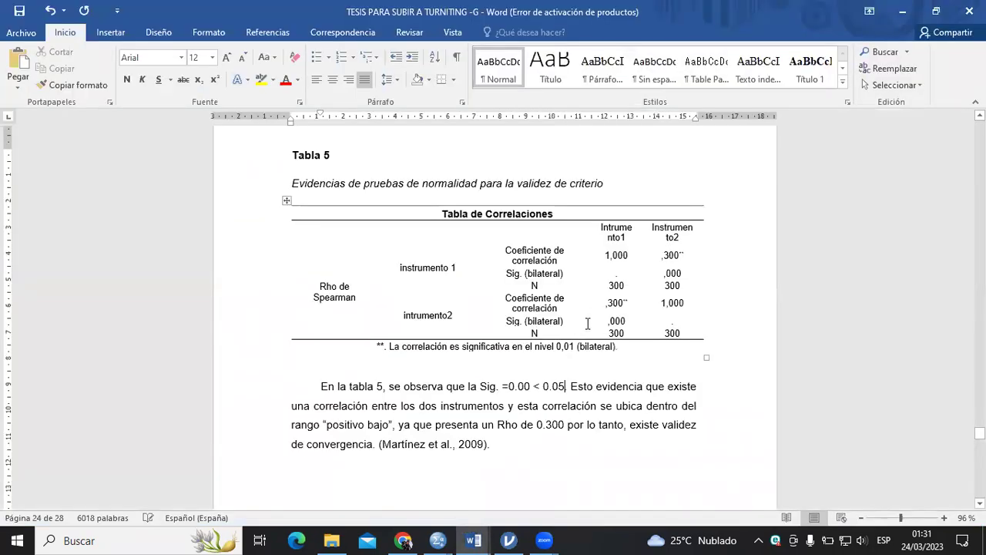
scroll(588, 316, "up", 10)
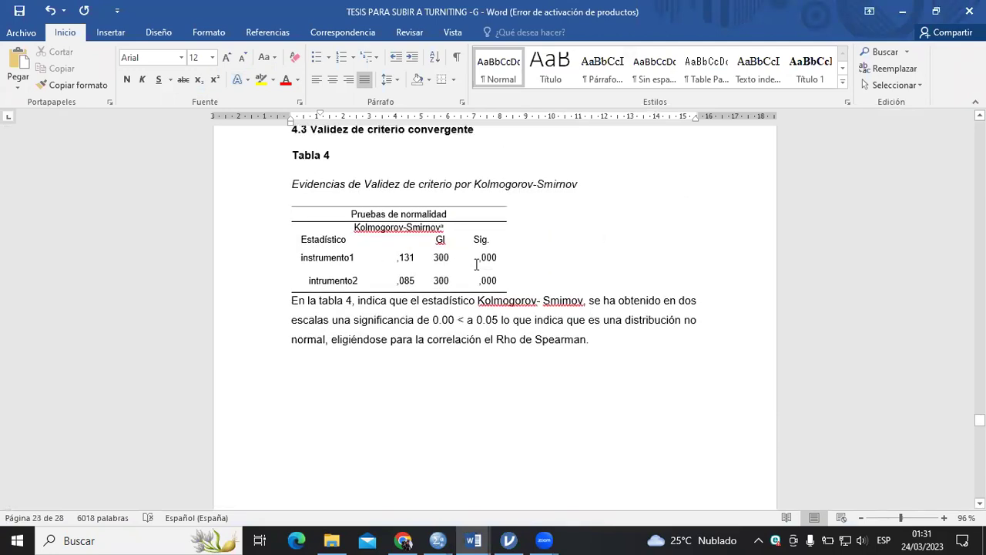
left_click(412, 543)
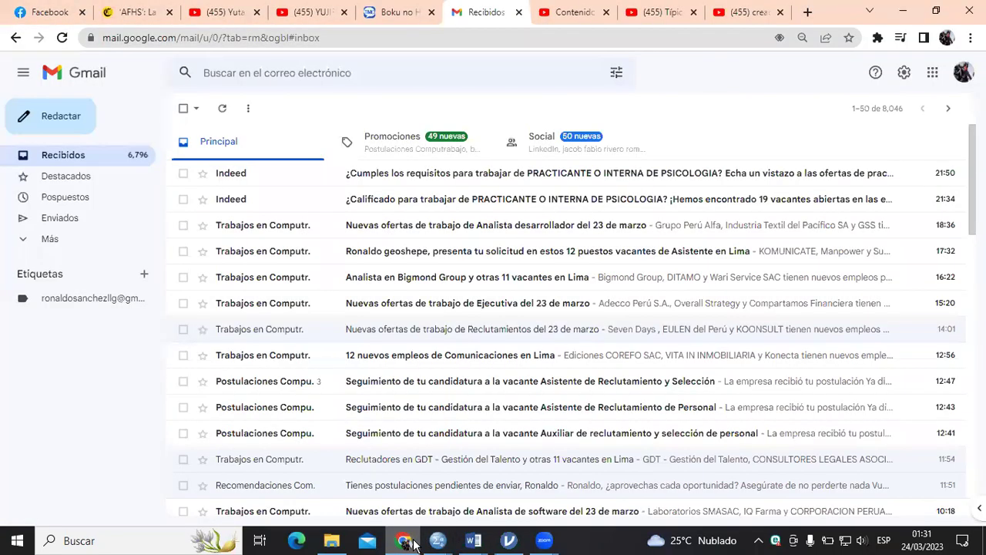
left_click(413, 544)
mouse_move(476, 543)
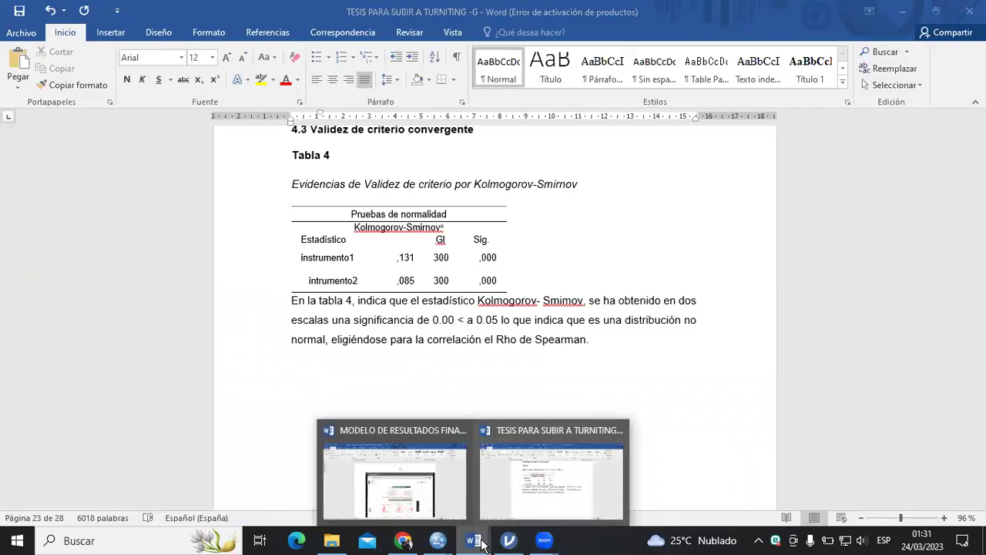
left_click(503, 494)
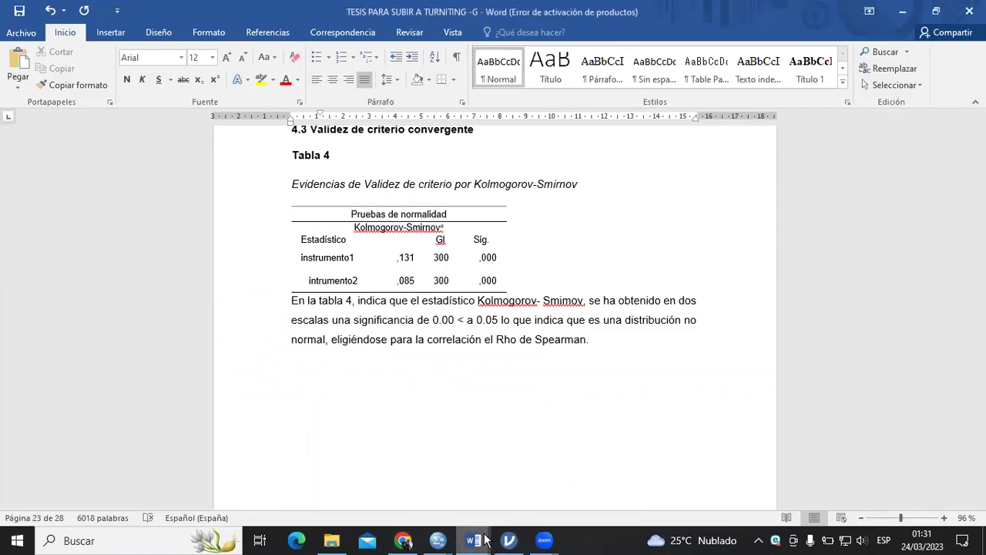
left_click(416, 485)
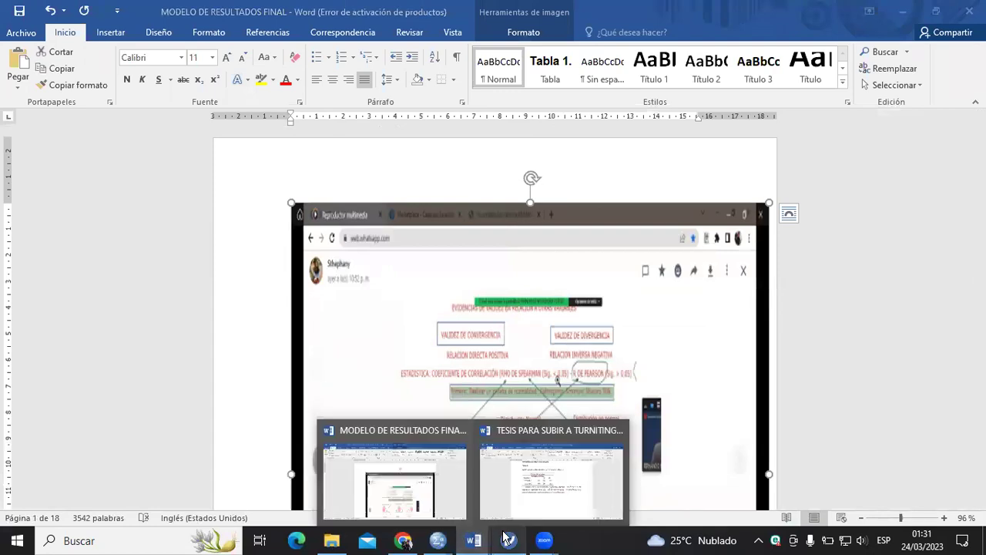
left_click(507, 540)
mouse_move(437, 540)
left_click(491, 488)
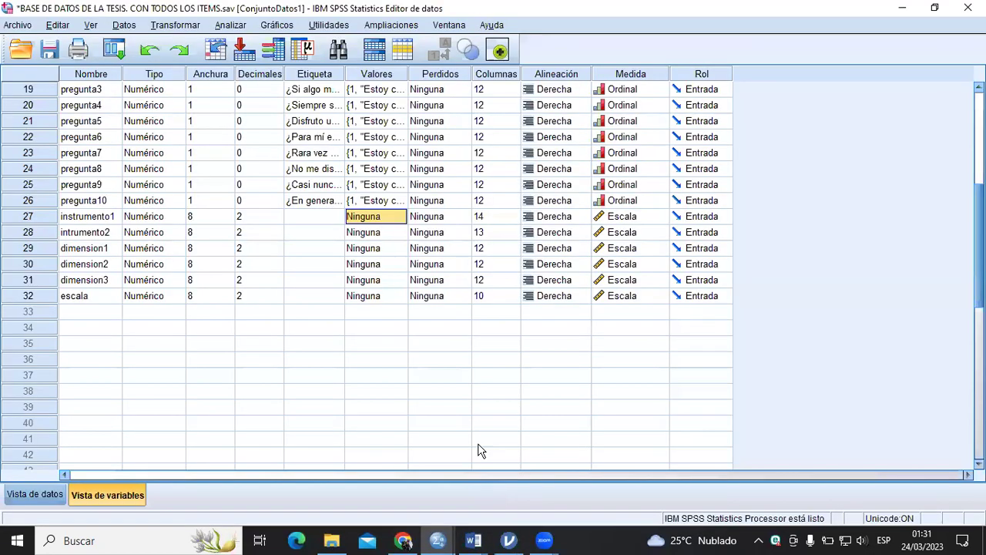
Step: Return to the SPSS output viewer and review the Explorar tables, box plots and logged EXAMINE syntax for the normality test
left_click(385, 511)
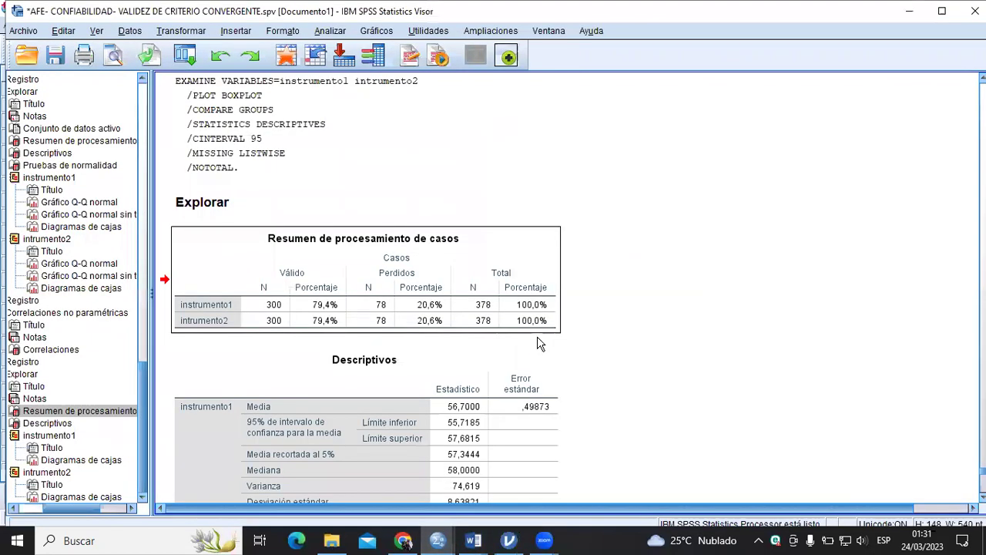
scroll(521, 248, "down", 2)
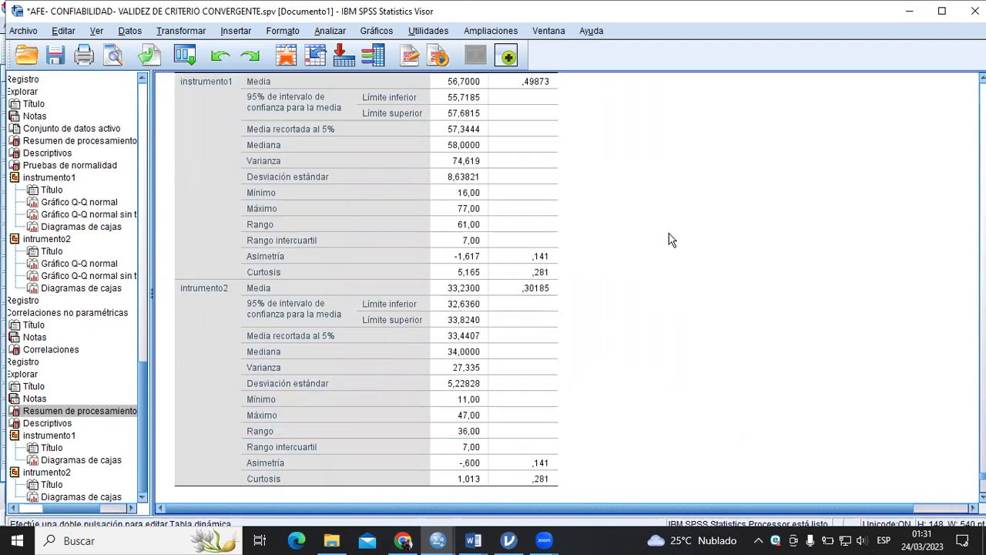
scroll(669, 239, "down", 15)
scroll(670, 239, "down", 5)
scroll(669, 240, "up", 15)
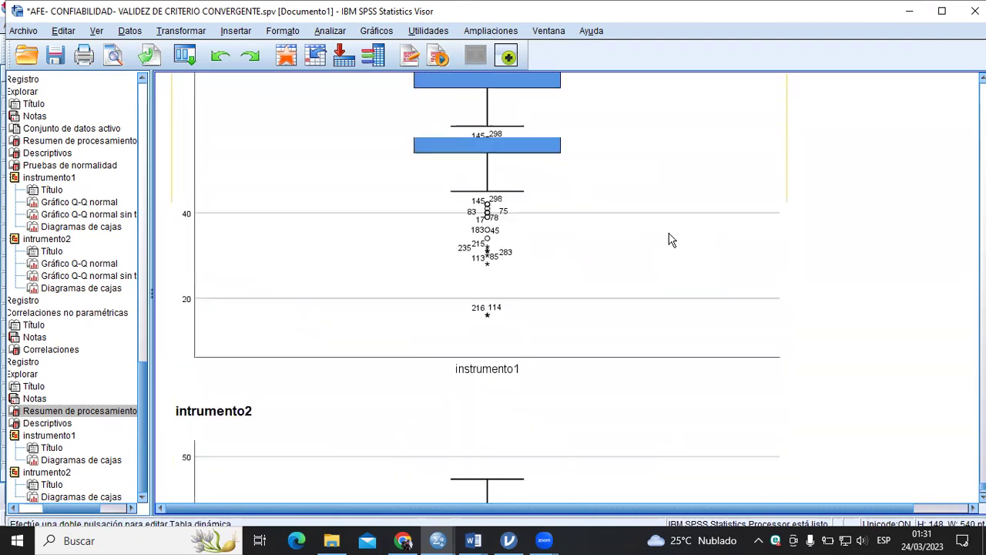
scroll(669, 242, "up", 8)
scroll(670, 242, "down", 5)
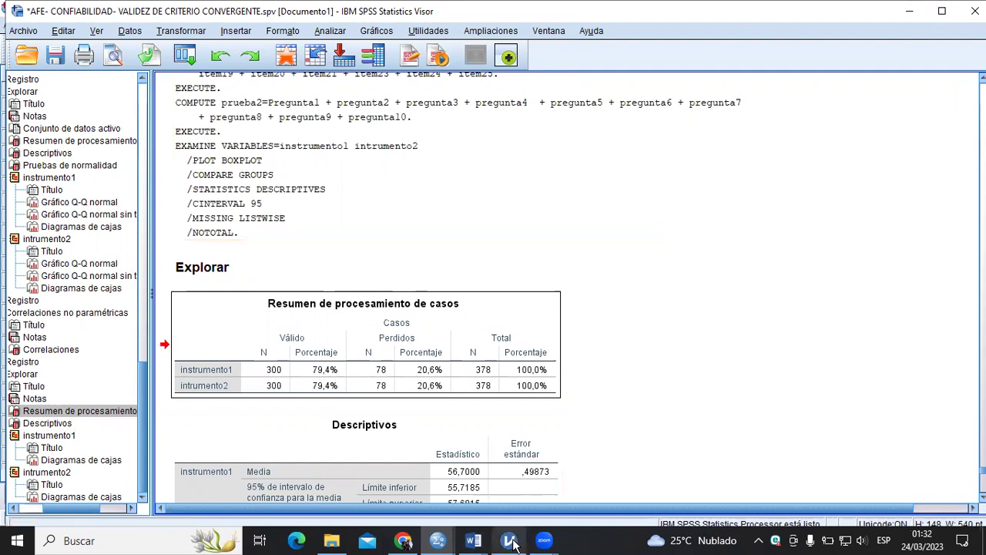
mouse_move(522, 543)
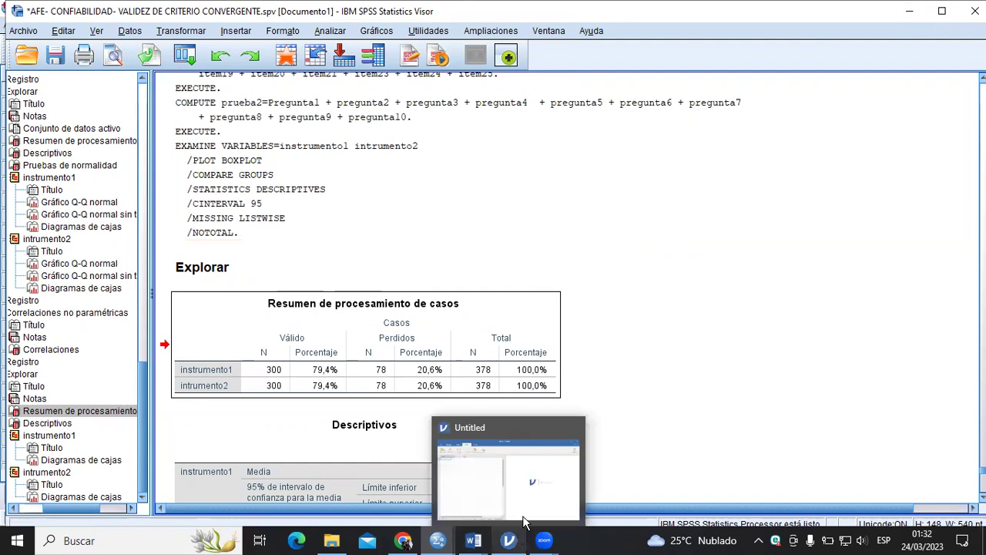
scroll(416, 256, "up", 2)
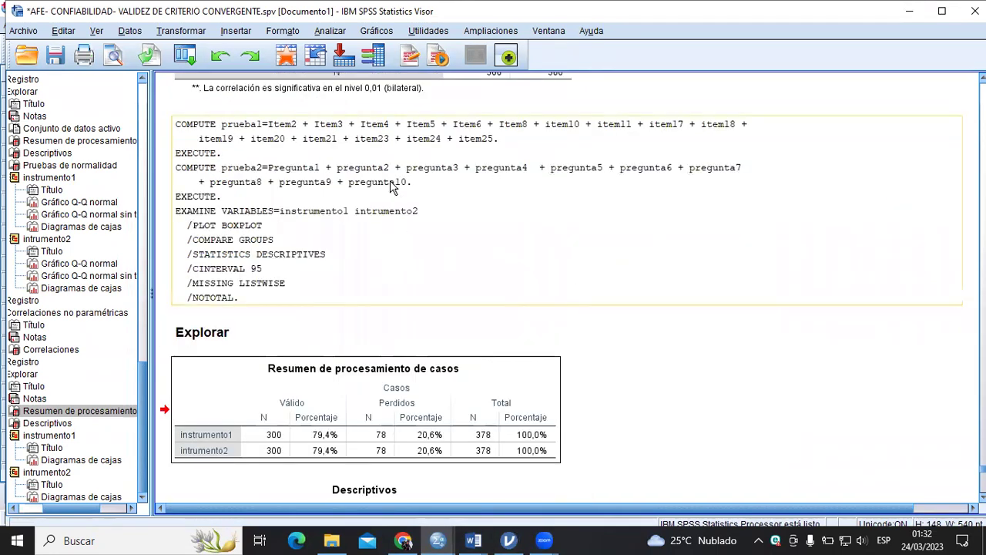
left_click(299, 190)
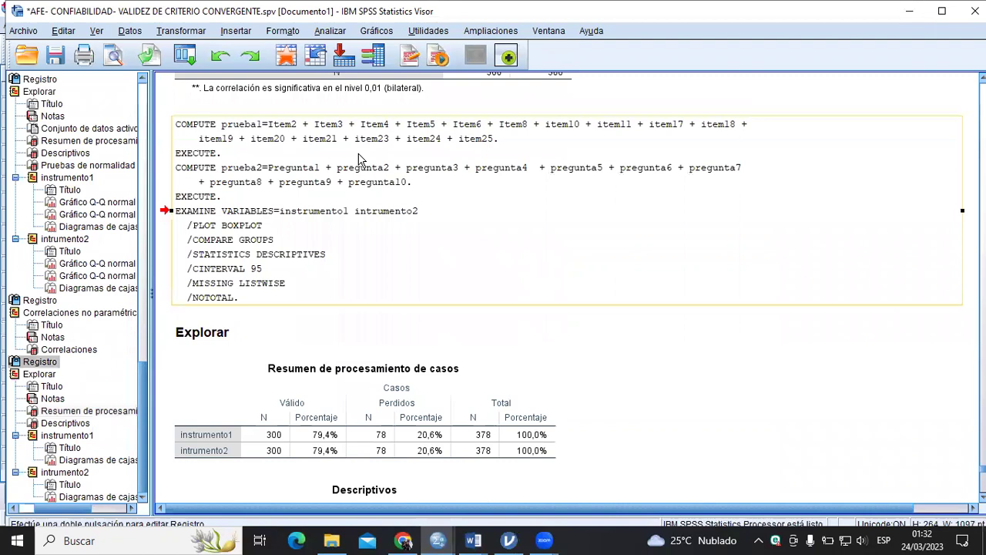
left_click(185, 30)
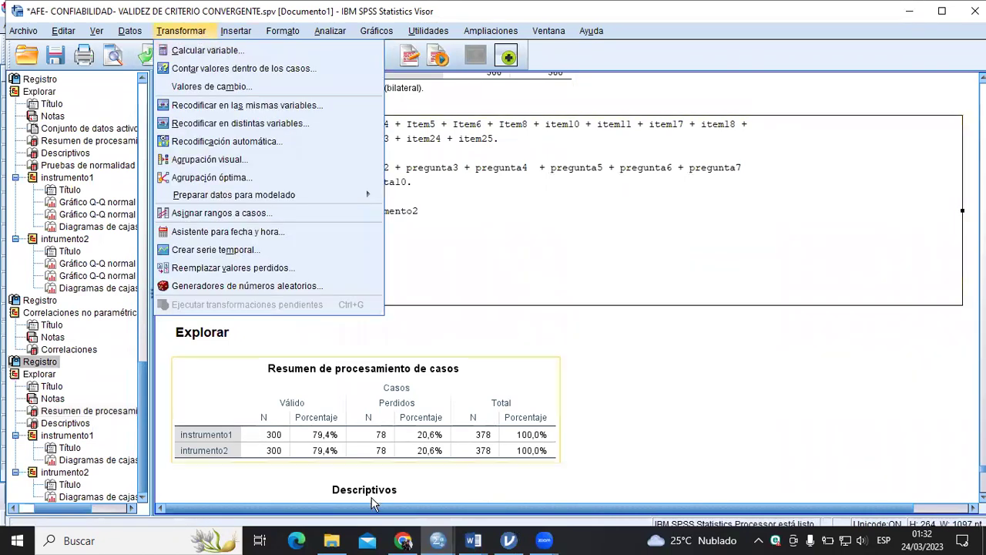
Step: Switch to the SPSS data editor, reopen the Explorar analysis with the two instrument totals, and check its statistics settings
left_click(437, 540)
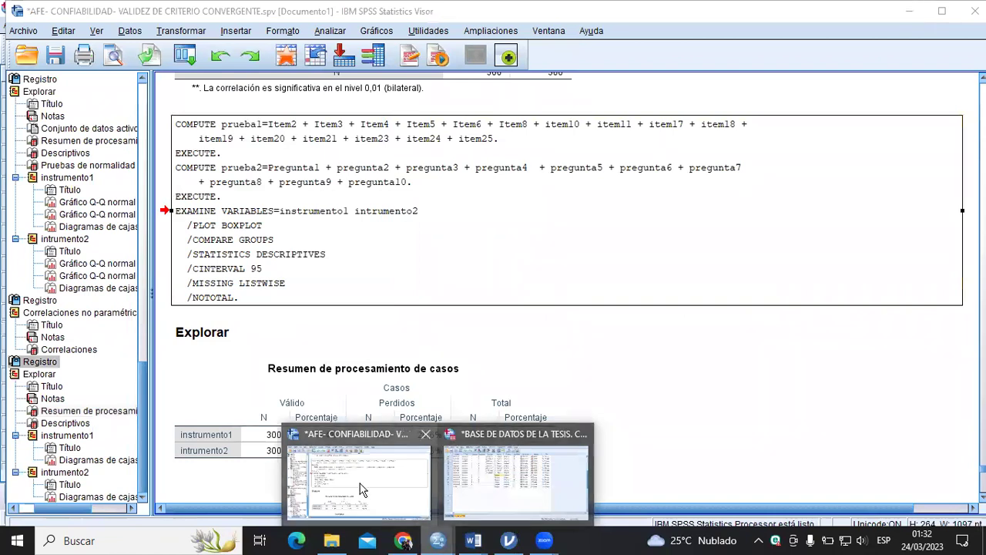
left_click(489, 485)
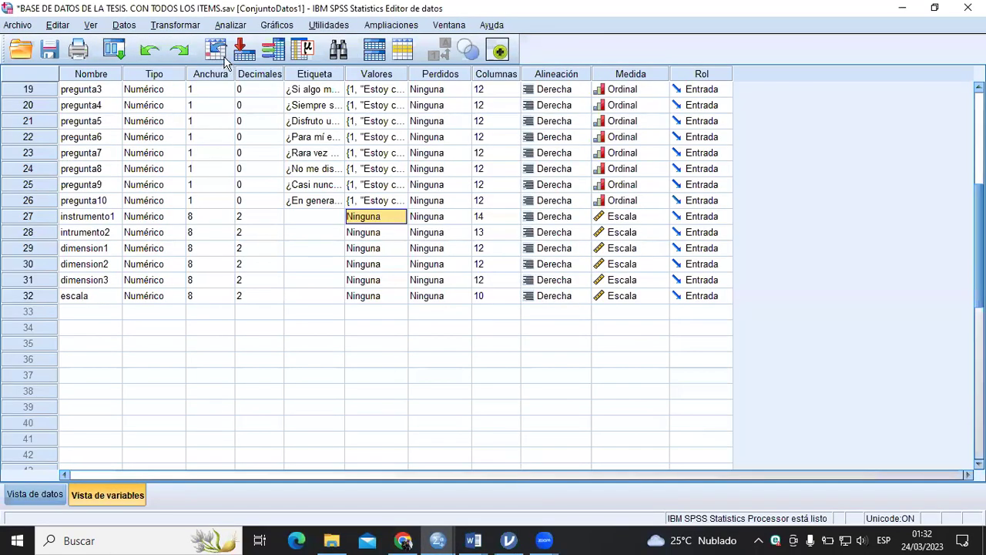
left_click(231, 26)
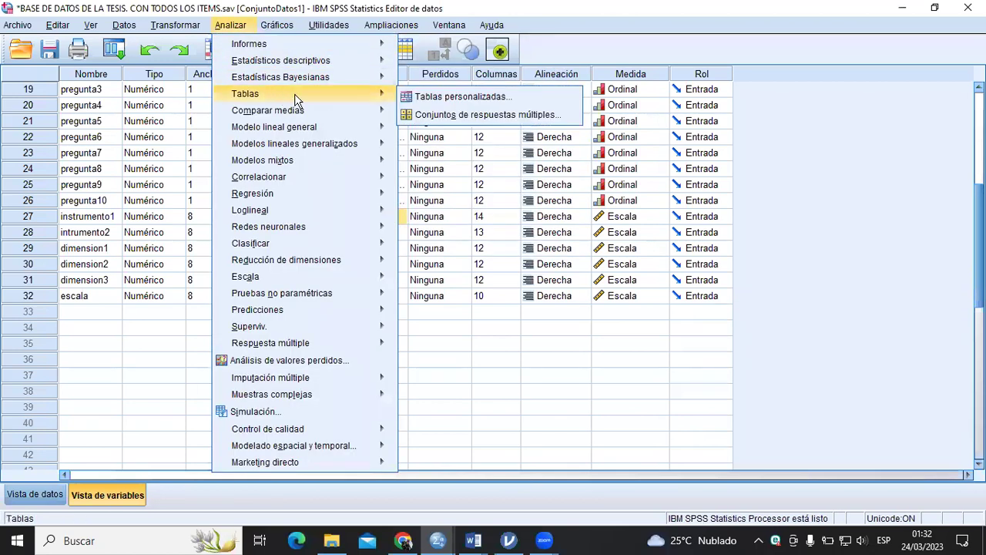
mouse_move(362, 60)
left_click(466, 99)
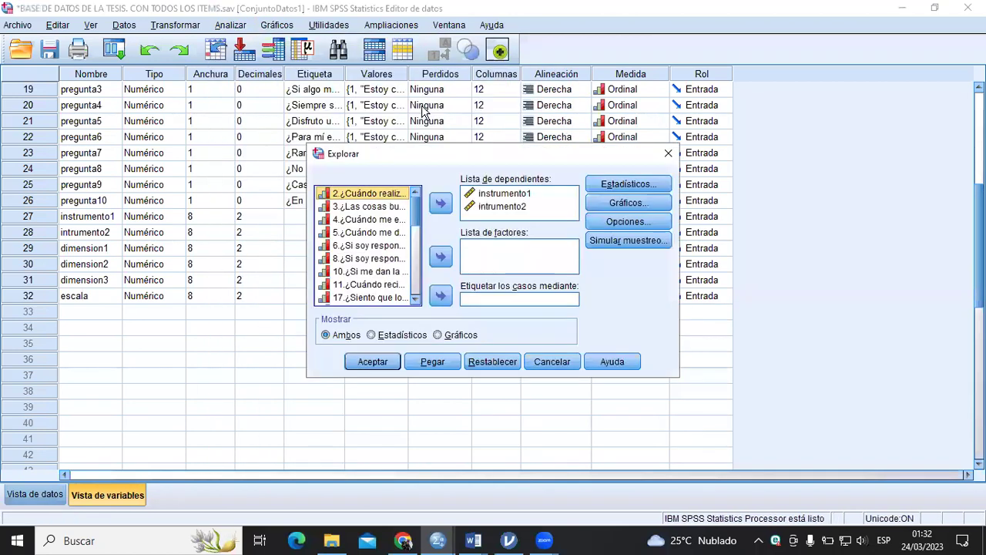
scroll(370, 255, "down", 8)
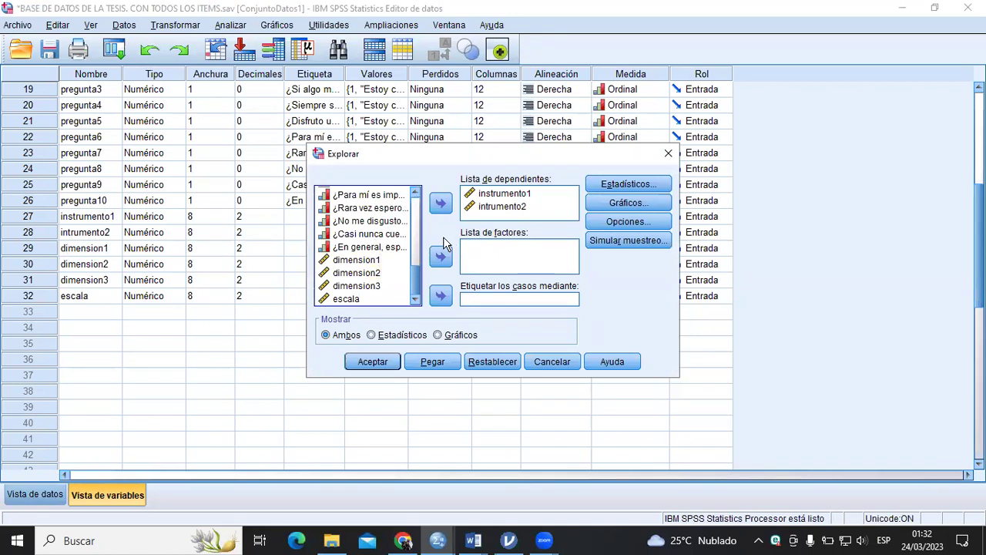
left_click(630, 184)
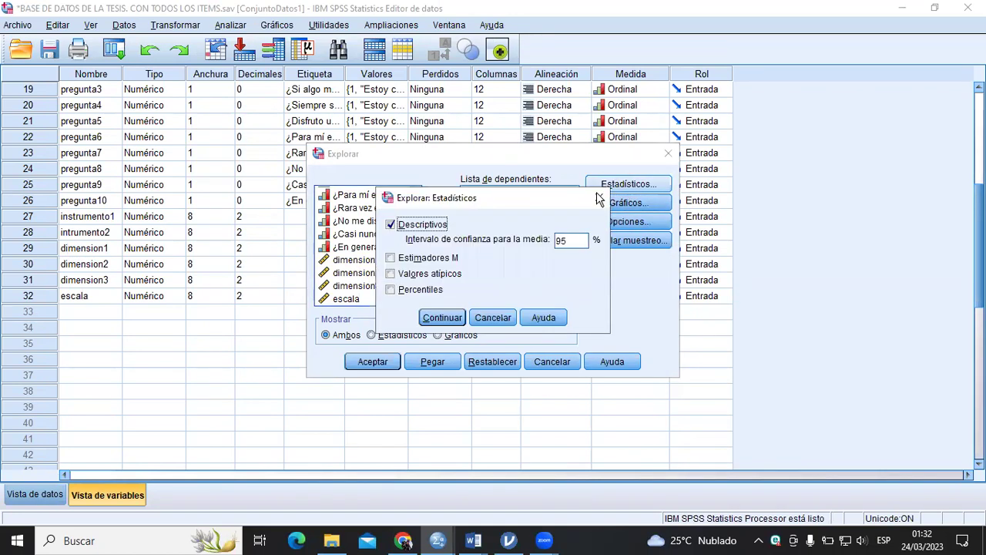
left_click(501, 317)
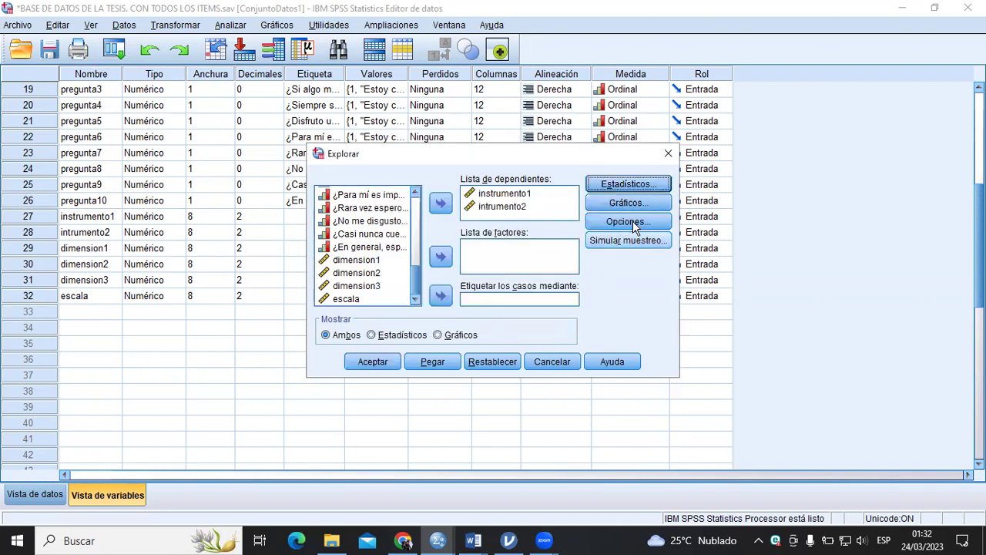
Step: Enable normality plots with tests in the Explorar chart settings and run the analysis on instrumento1 and intrumento2
left_click(633, 221)
key("Return")
left_click(636, 205)
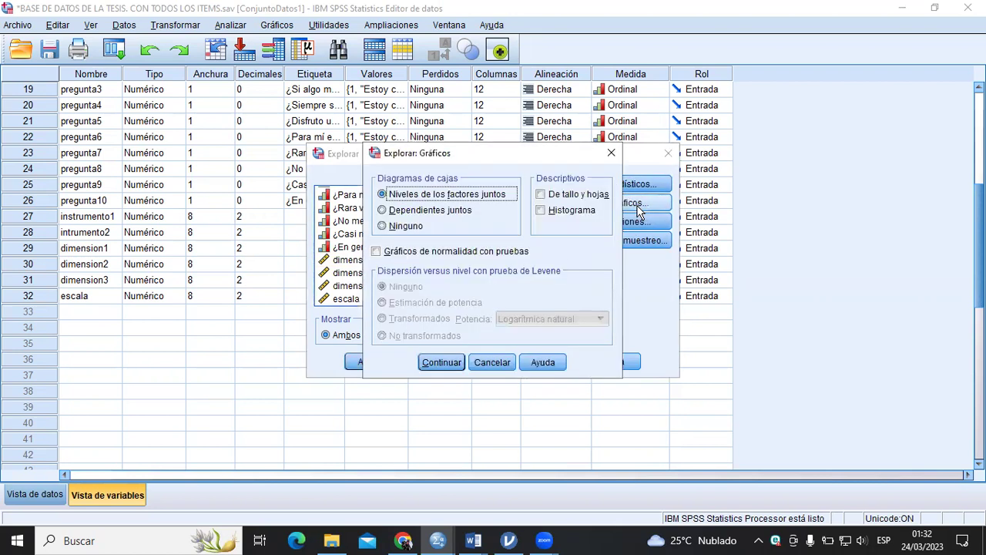
left_click(478, 255)
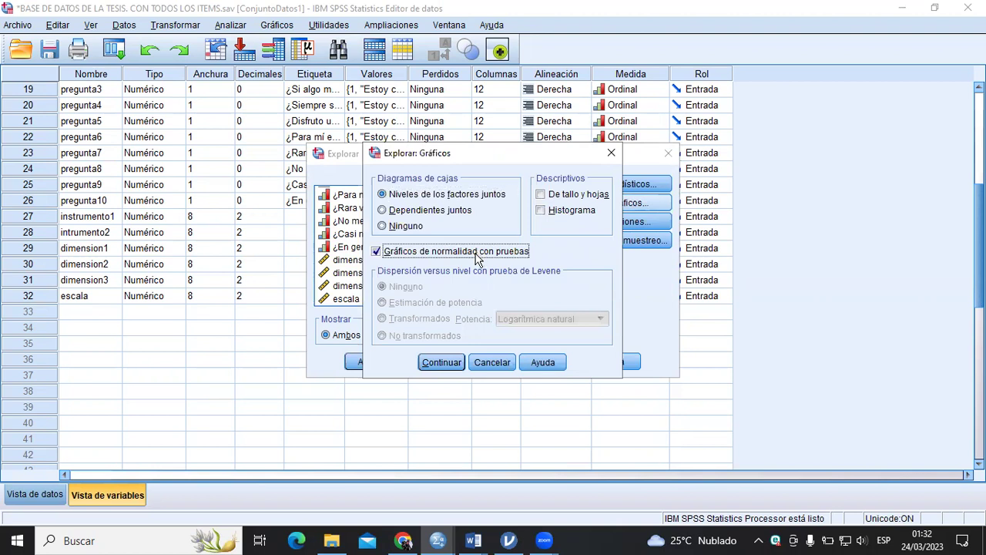
left_click(436, 362)
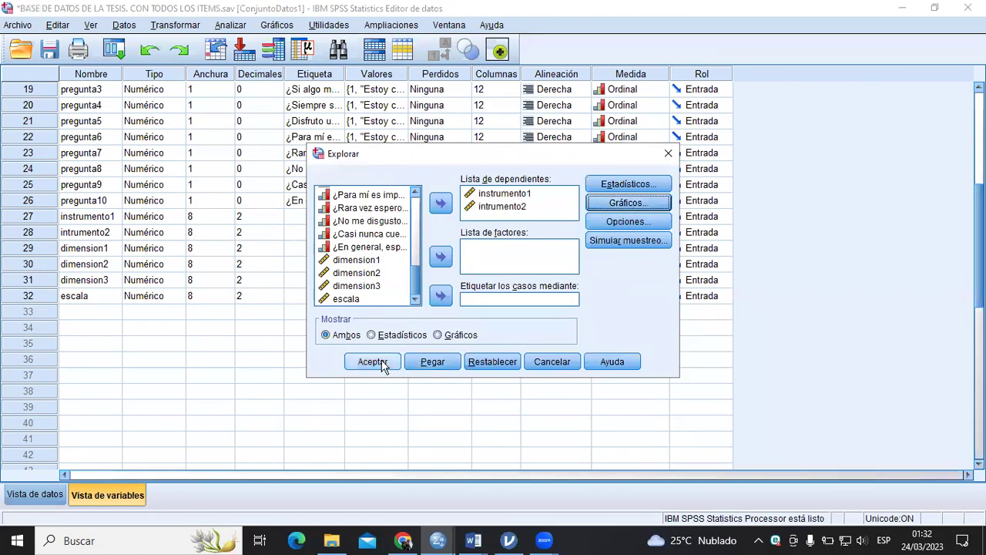
left_click(383, 362)
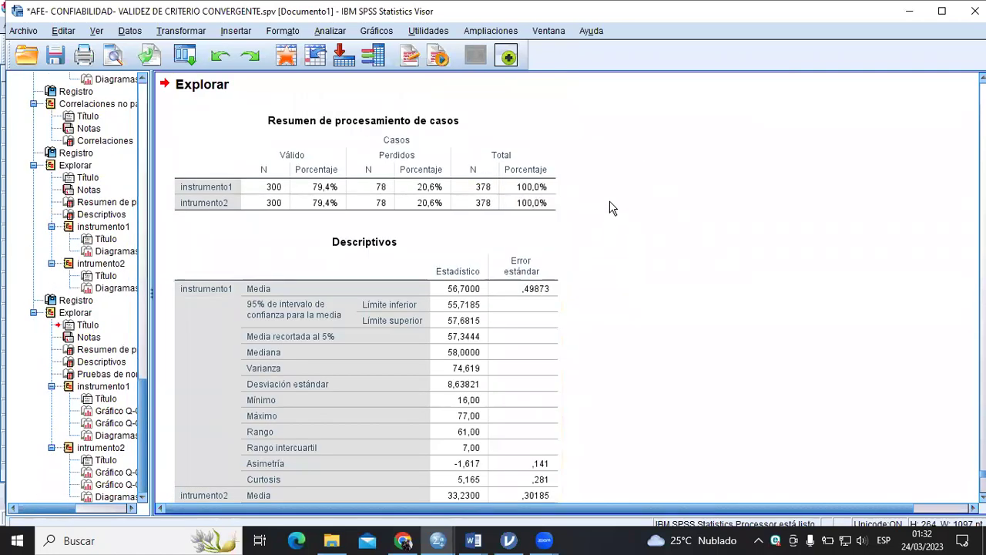
Step: Review the new Explorar output from the case processing summary down to the Pruebas de normalidad table
scroll(608, 208, "down", 8)
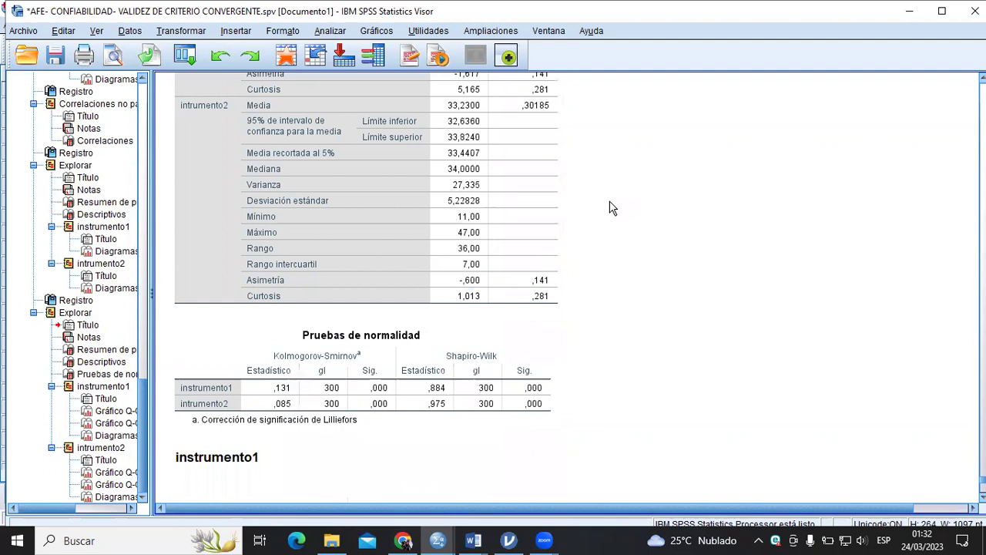
left_click(347, 384)
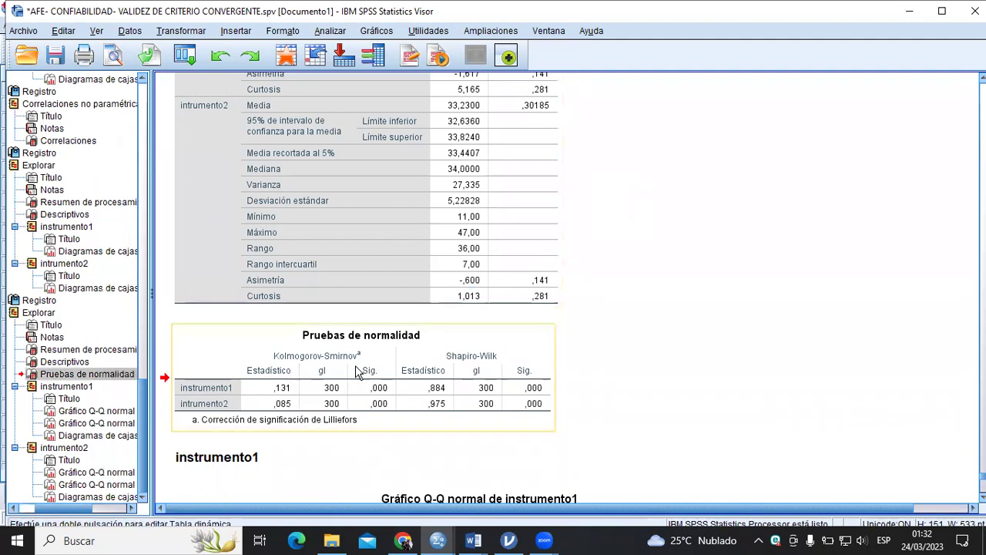
scroll(411, 397, "up", 8)
left_click(354, 134)
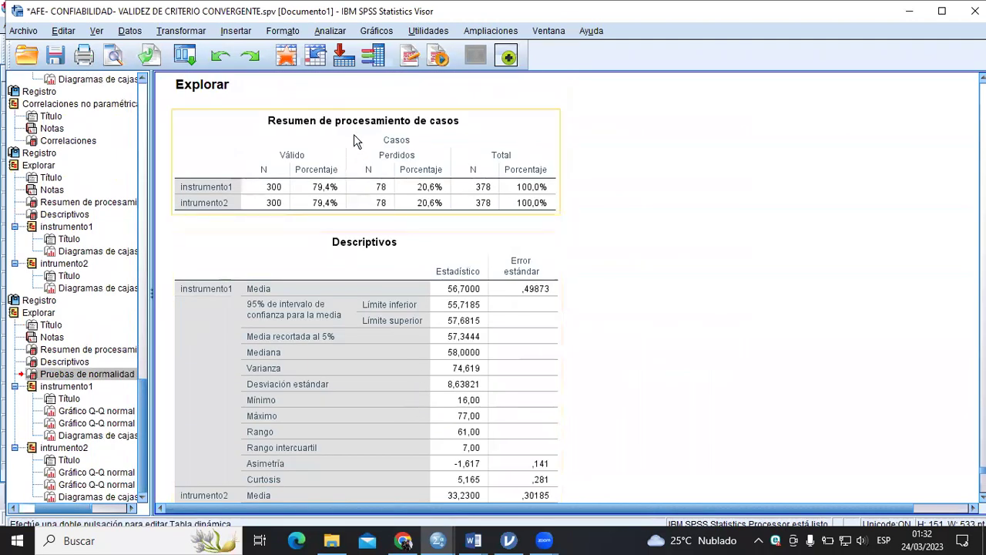
scroll(397, 293, "down", 10)
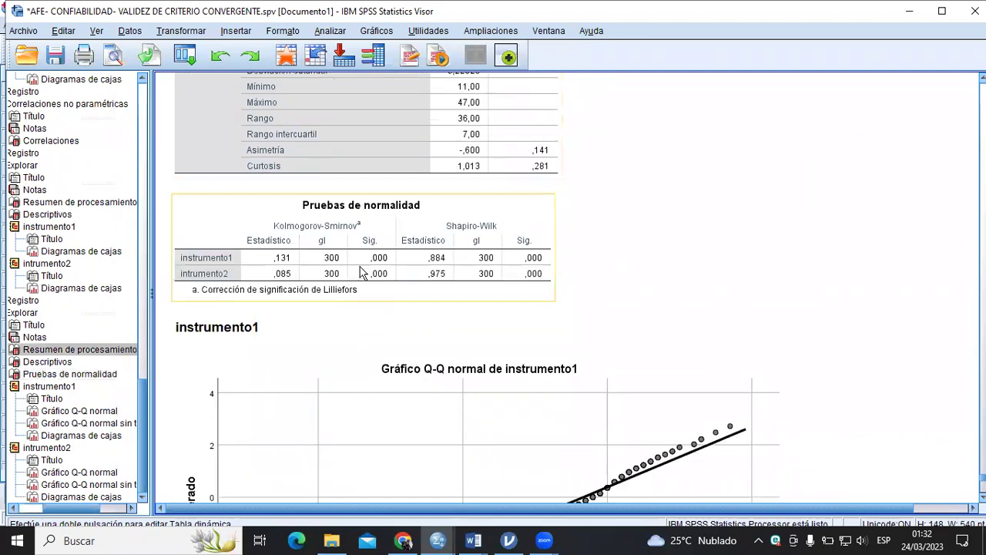
left_click(362, 266)
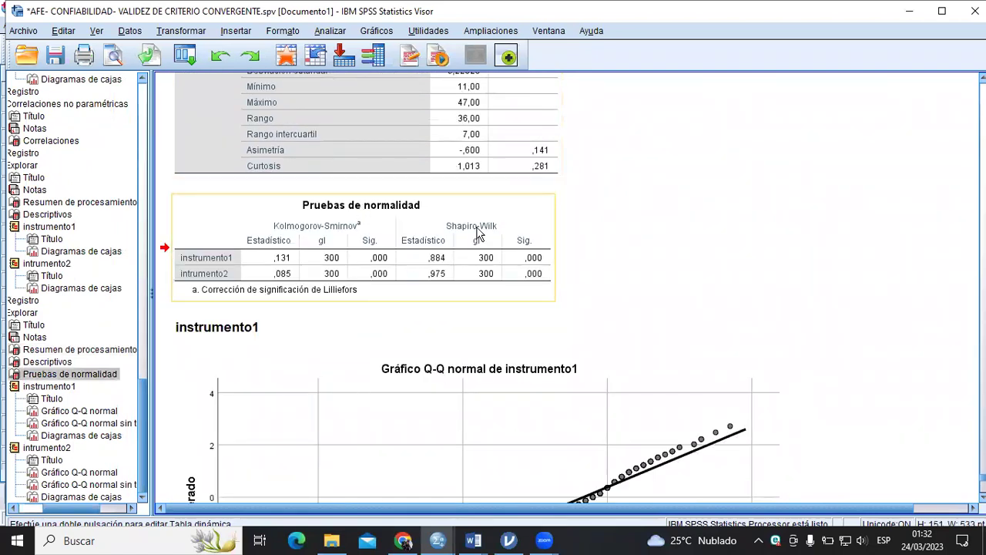
Step: Examine the Q-Q plots and box plots of both instruments, then return to the Kolmogorov-Smirnov and Shapiro-Wilk significance values
scroll(477, 235, "down", 15)
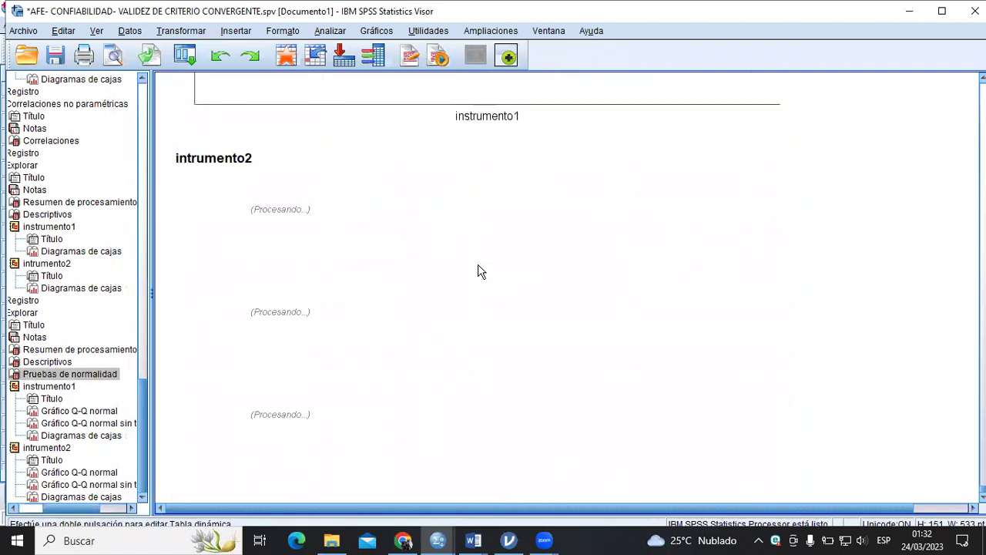
scroll(479, 269, "down", 10)
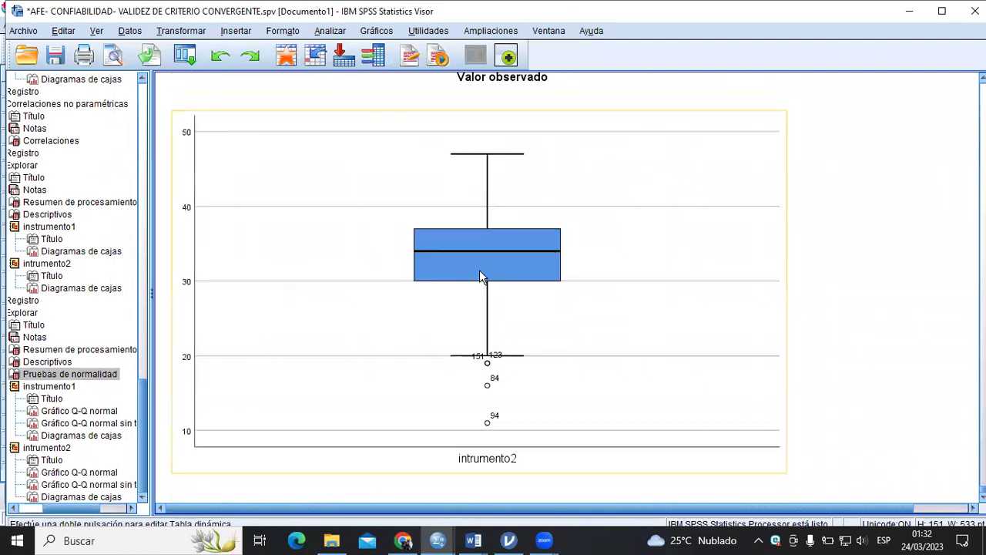
scroll(479, 270, "up", 10)
scroll(524, 350, "down", 2)
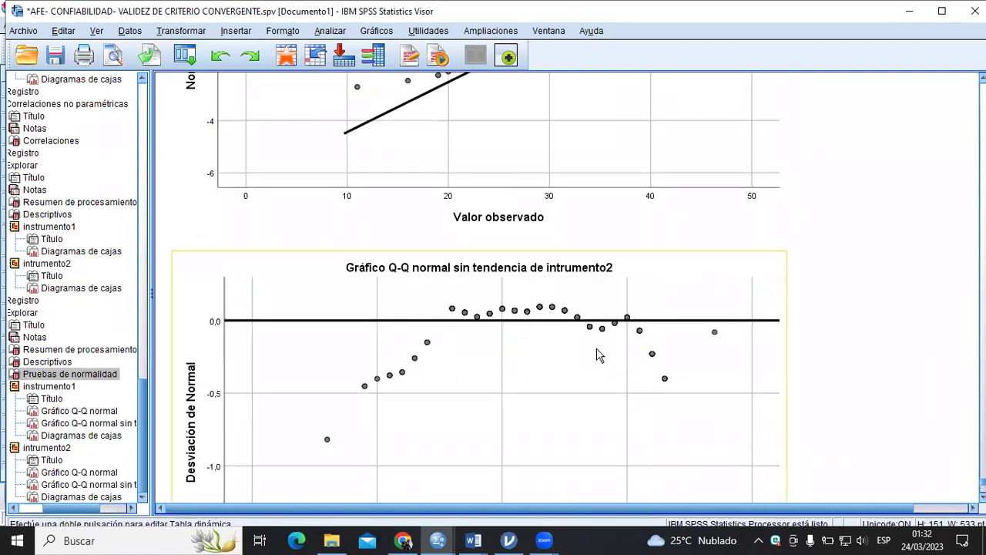
scroll(529, 401, "up", 5)
scroll(478, 394, "up", 3)
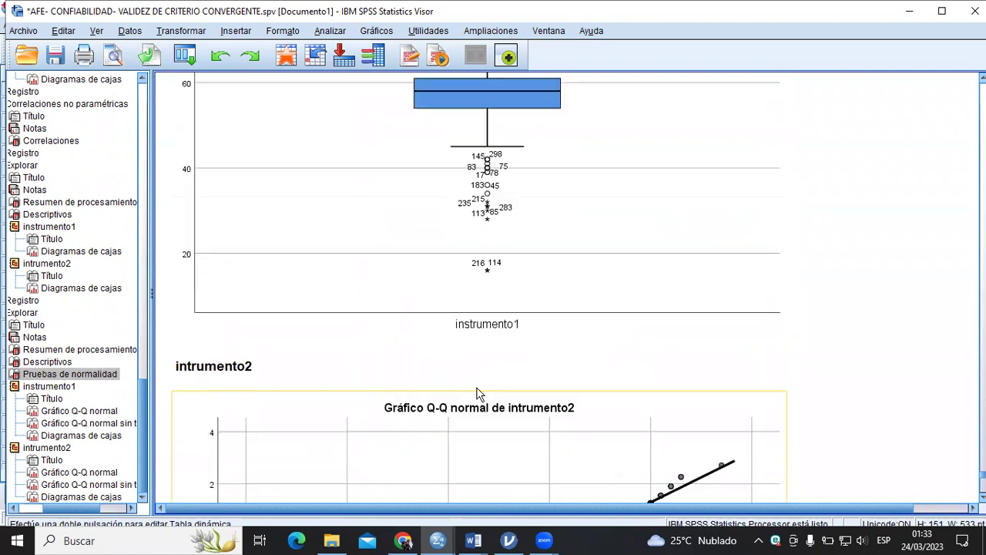
scroll(550, 346, "up", 10)
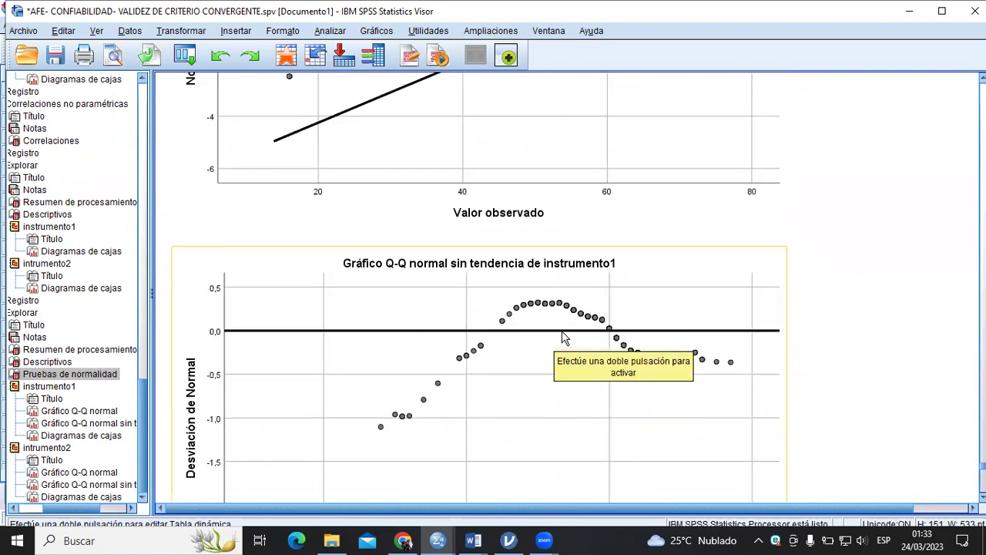
scroll(576, 334, "up", 5)
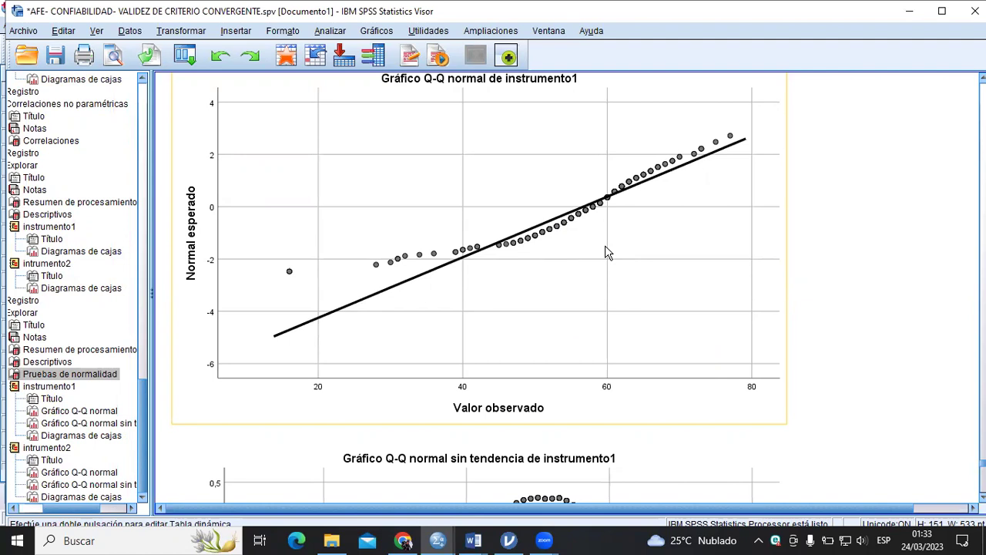
scroll(605, 245, "up", 5)
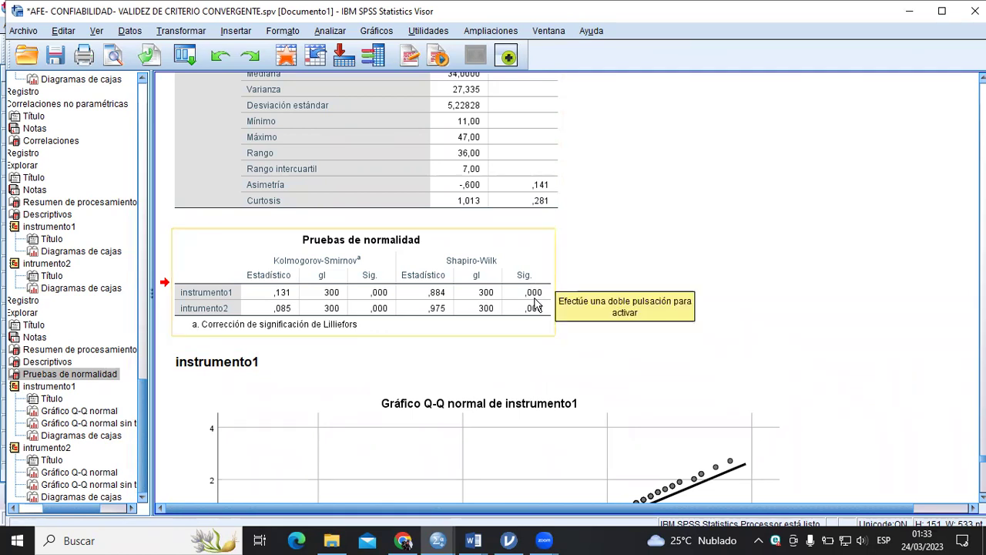
Step: Switch to the thesis document in Word and read the interpretation of the Kolmogorov-Smirnov results below Tabla 4
left_click(473, 541)
left_click(523, 480)
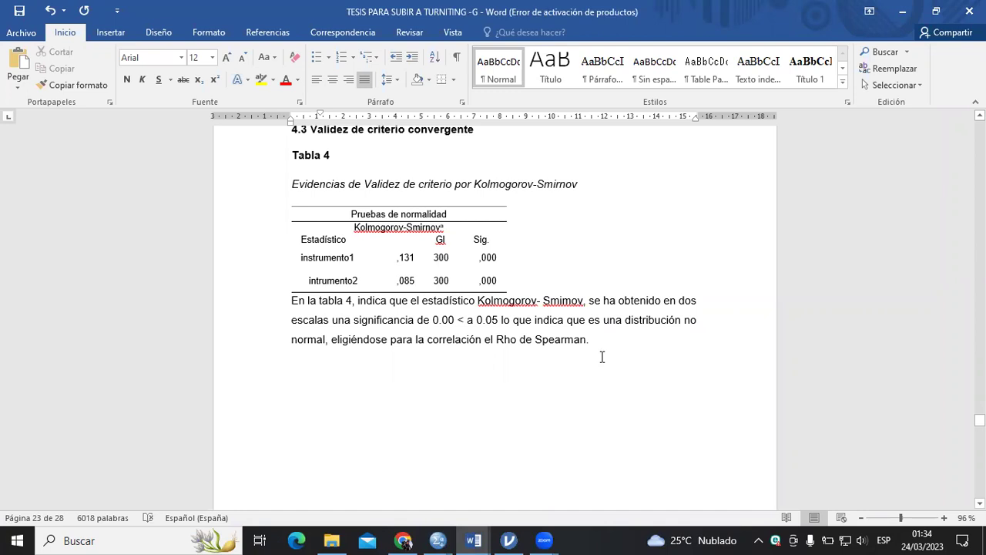
scroll(513, 271, "down", 1)
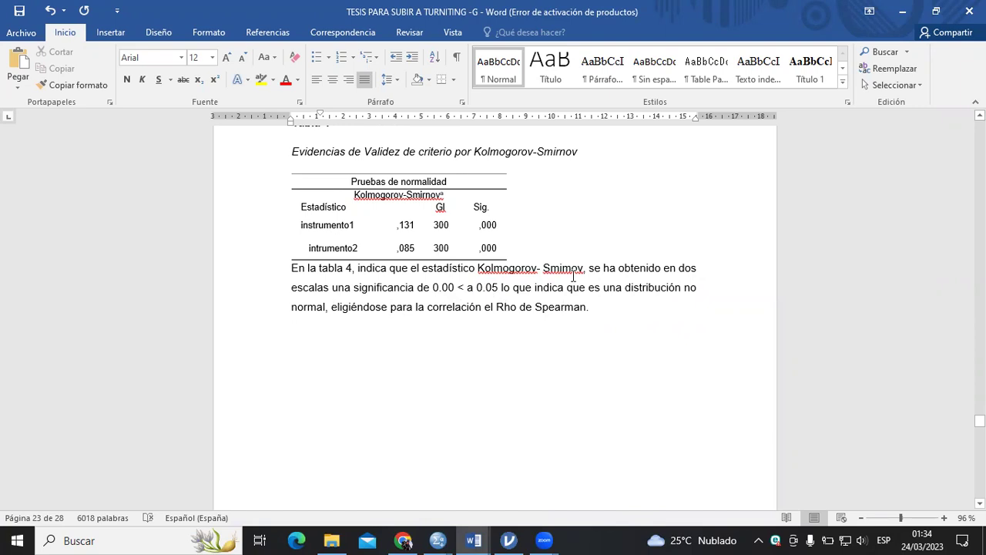
Step: Consult the Rho de Spearman correlations in Tabla 5 of the thesis and the interpretation paragraph beneath it
scroll(547, 232, "down", 10)
scroll(544, 229, "down", 8)
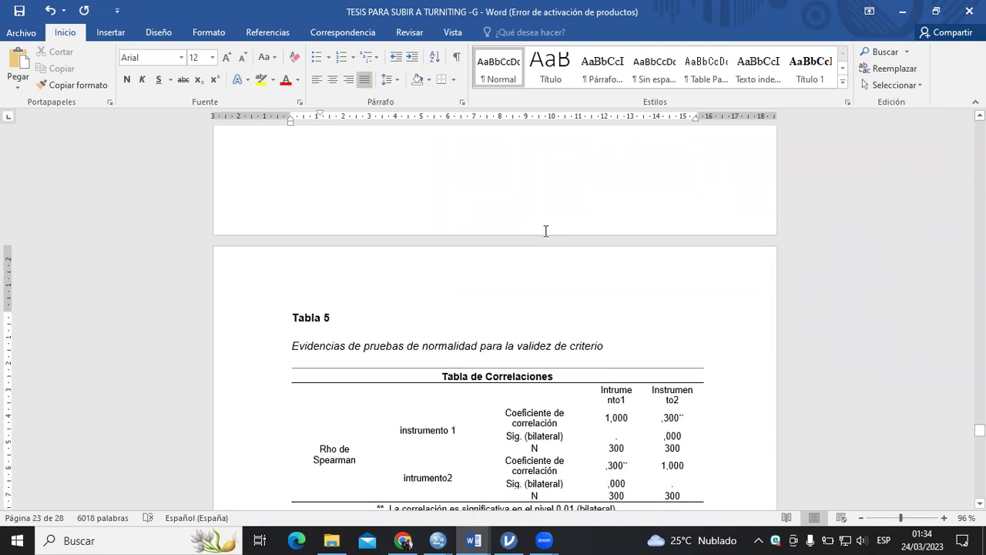
scroll(546, 278, "down", 3)
scroll(547, 282, "down", 1)
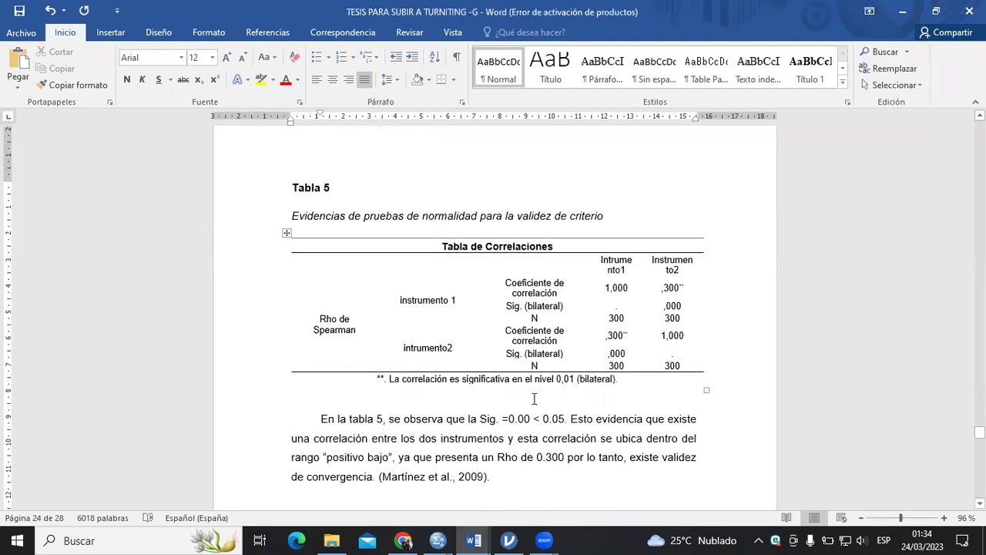
scroll(539, 316, "down", 1)
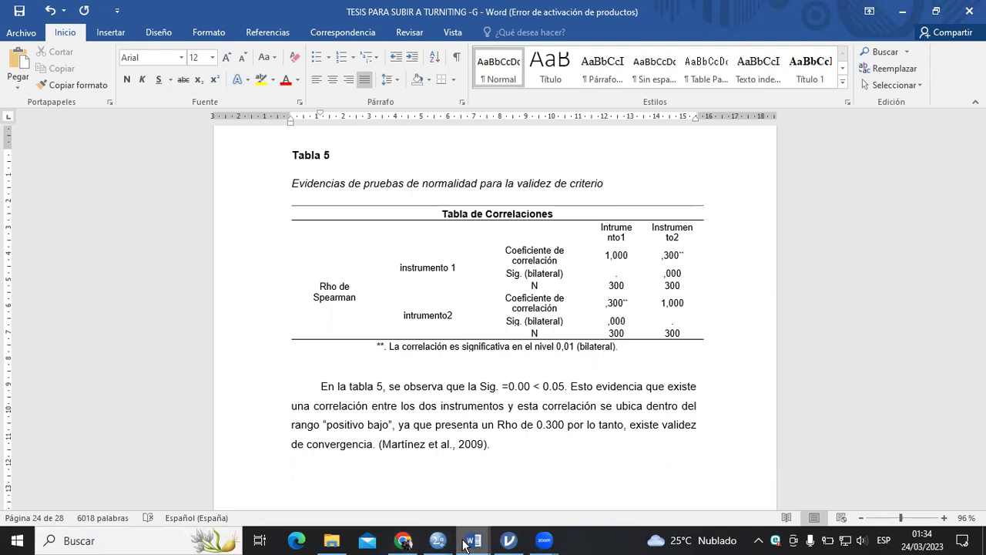
Step: Switch to the SPSS data editor and open the bivariate correlation analysis for the two instrument totals
mouse_move(441, 542)
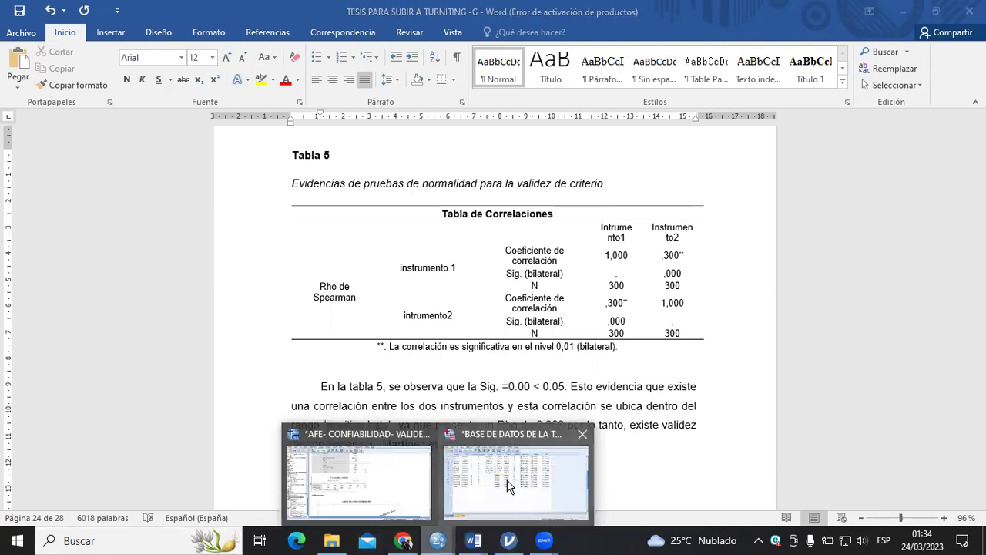
left_click(413, 479)
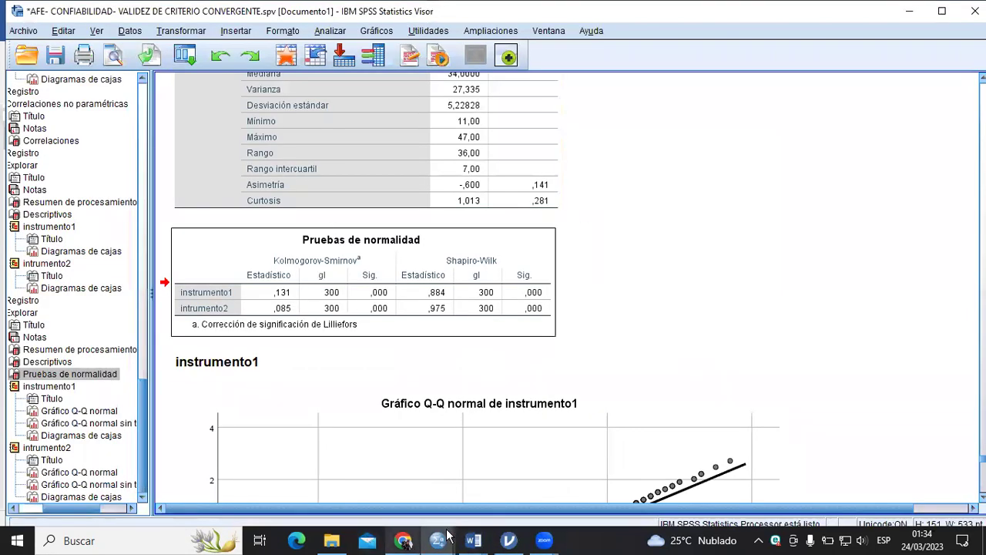
mouse_move(447, 535)
left_click(627, 477)
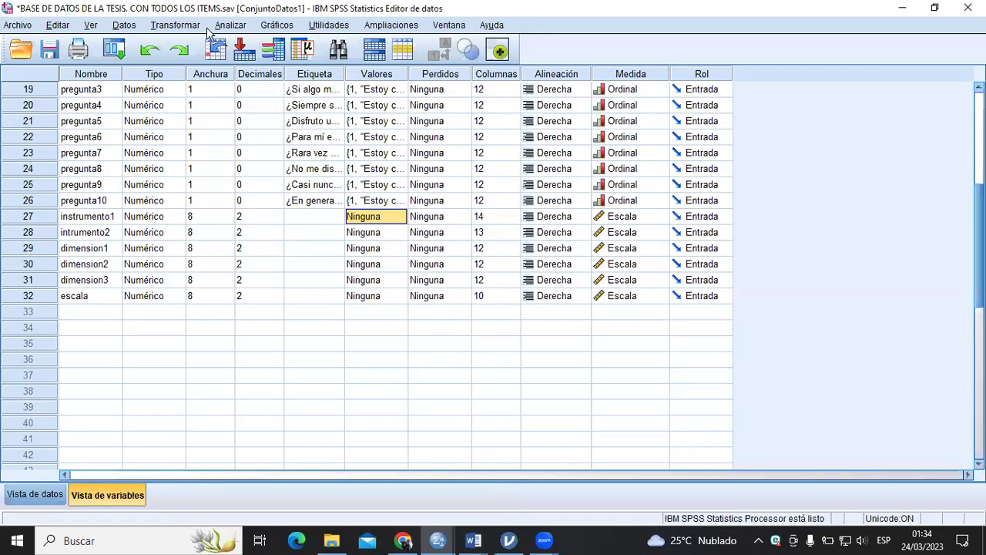
left_click(228, 26)
mouse_move(286, 177)
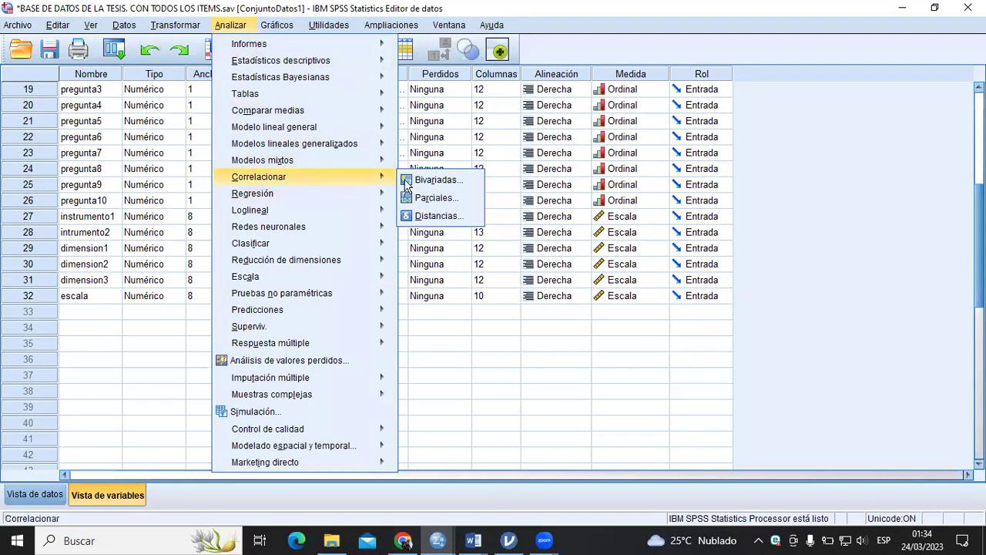
left_click(422, 180)
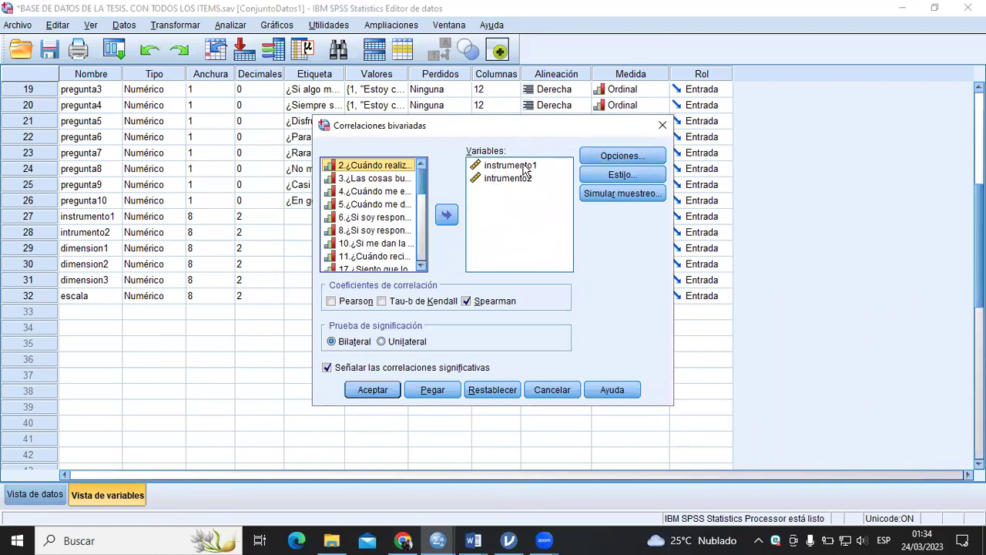
Step: Check the correlation options and table style without changing them, and run the two-tailed Spearman correlation of instrumento1 and intrumento2
left_click(616, 157)
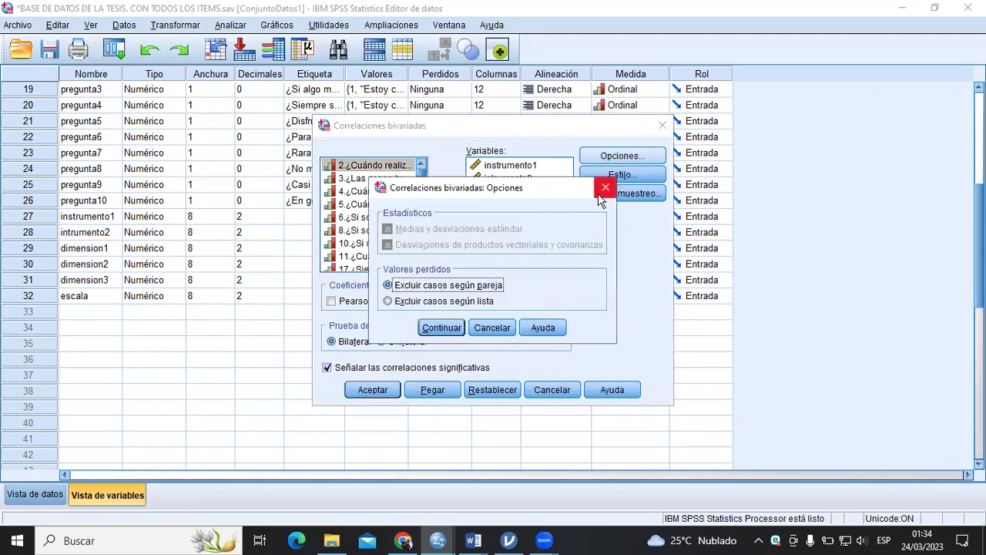
left_click(603, 190)
left_click(609, 178)
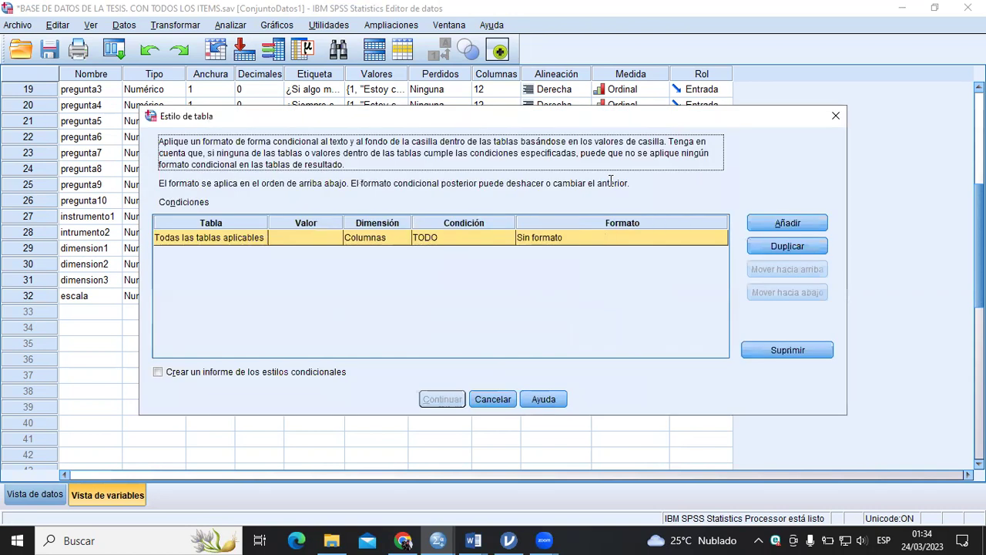
left_click(835, 116)
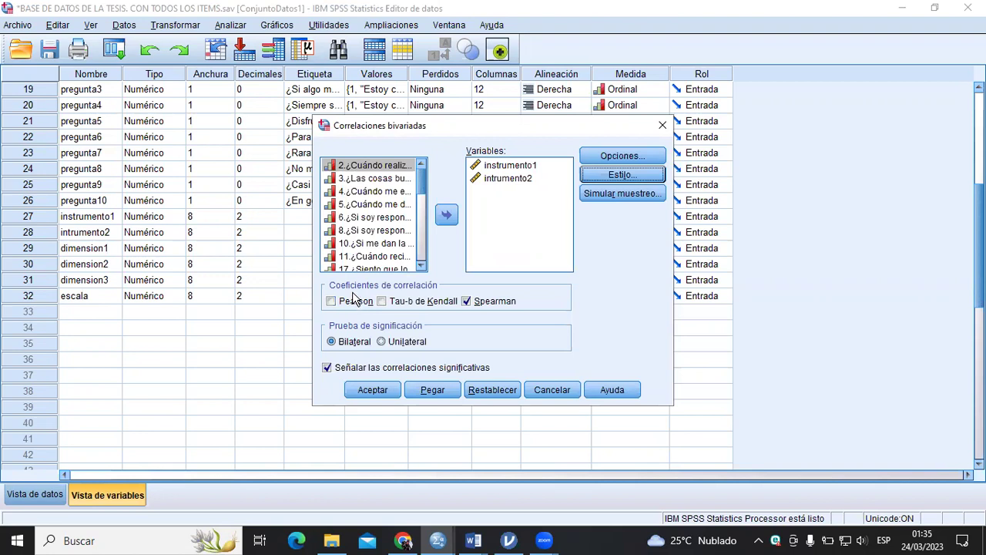
left_click(372, 390)
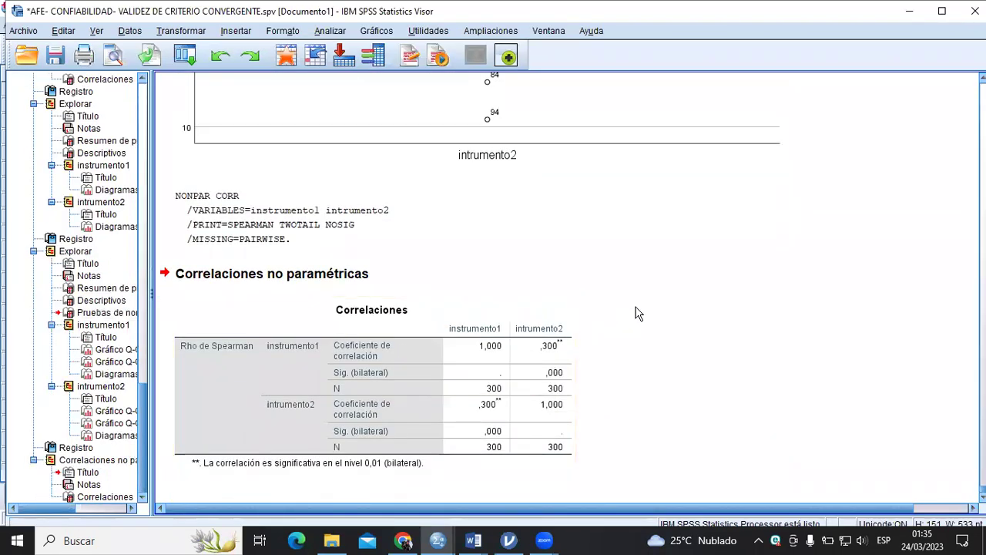
Step: Select the Correlaciones table in the output, switch to the thesis in Word, and compare its coefficients with those in Tabla 5
left_click(437, 404)
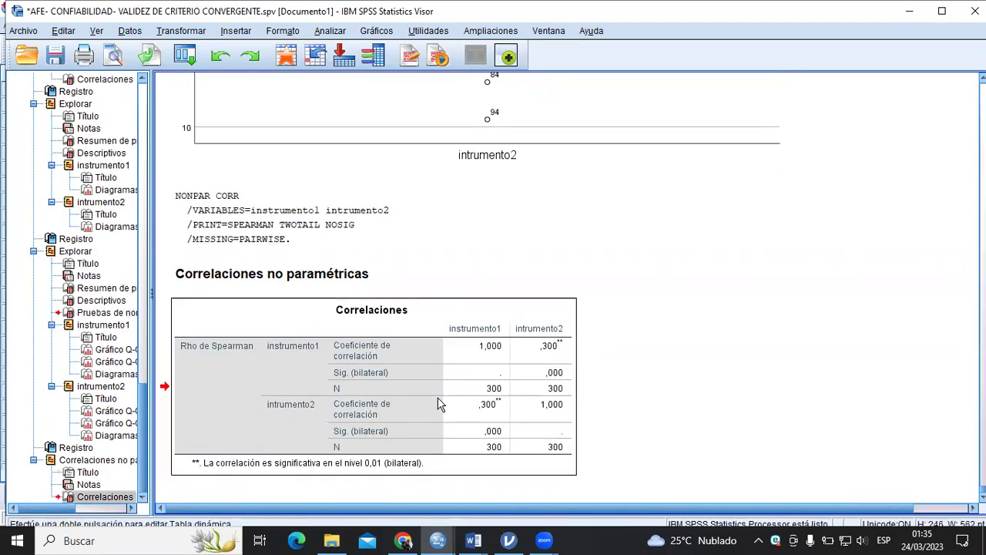
left_click(472, 542)
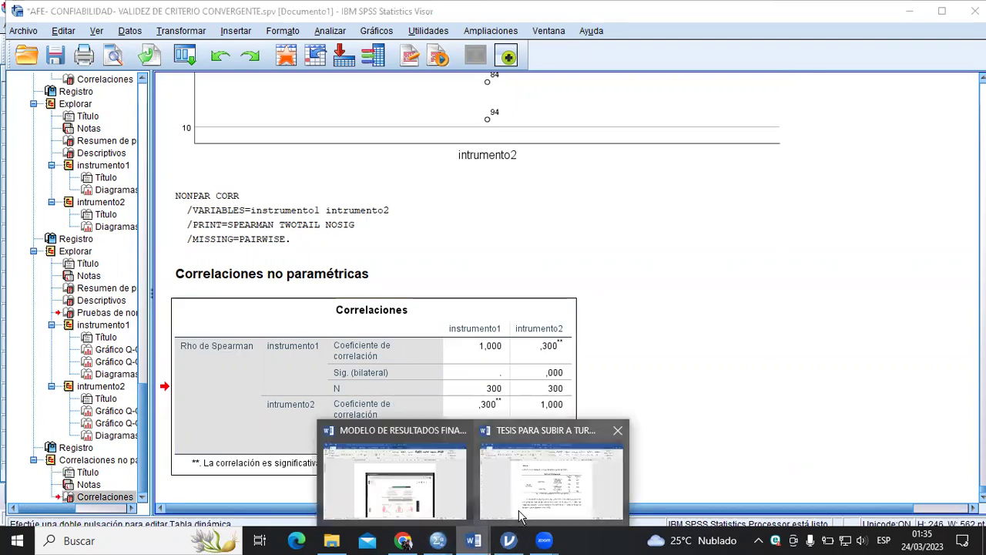
left_click(524, 510)
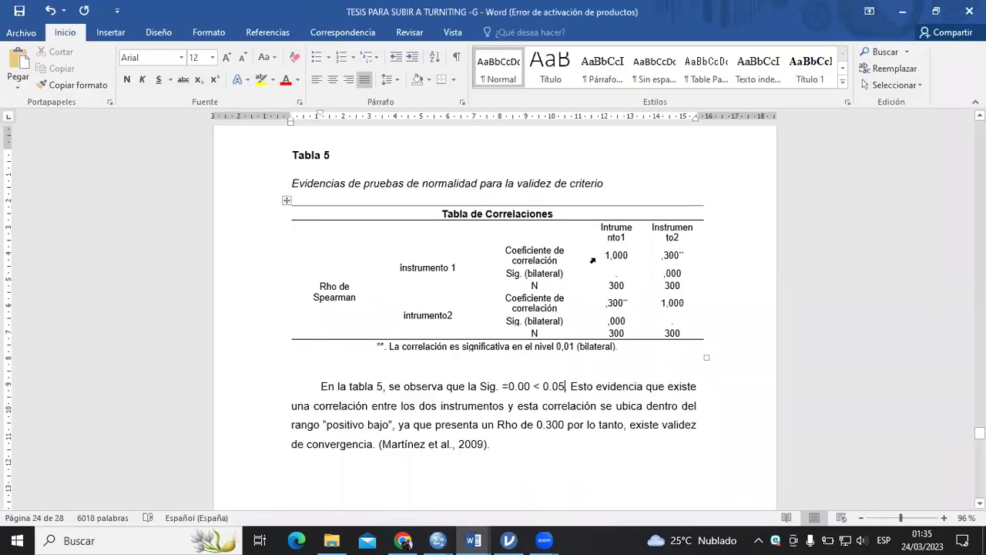
left_click_drag(604, 255, 625, 256)
left_click(640, 255)
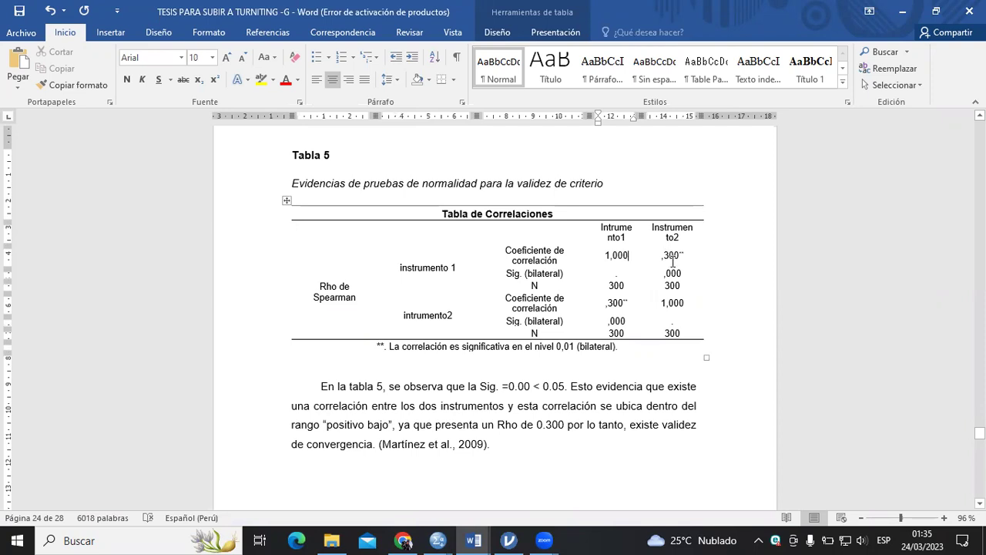
left_click_drag(667, 255, 677, 259)
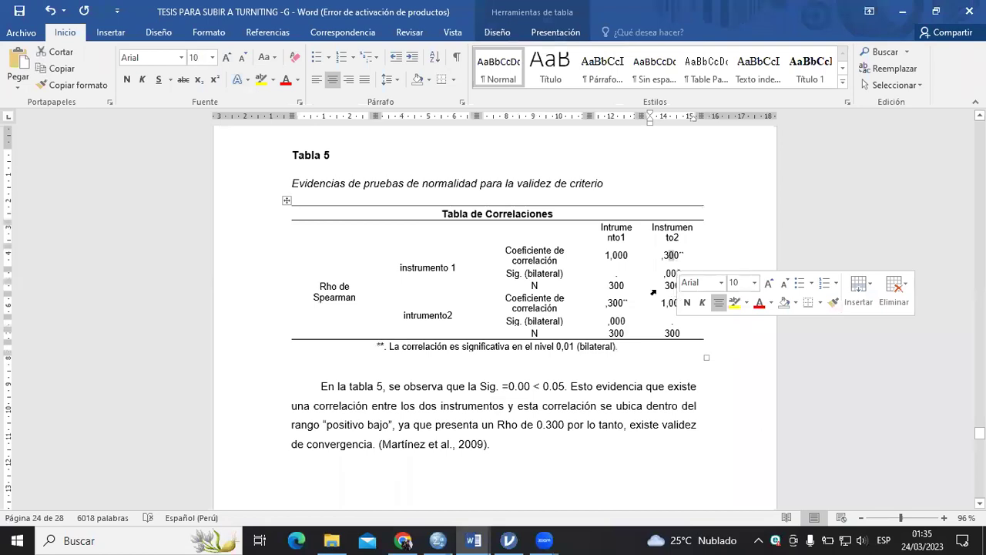
Step: Examine the N and Sig. (bilateral) values in Tabla 5 and the Rho value cited in the interpretation paragraph beneath it
left_click_drag(610, 286, 674, 287)
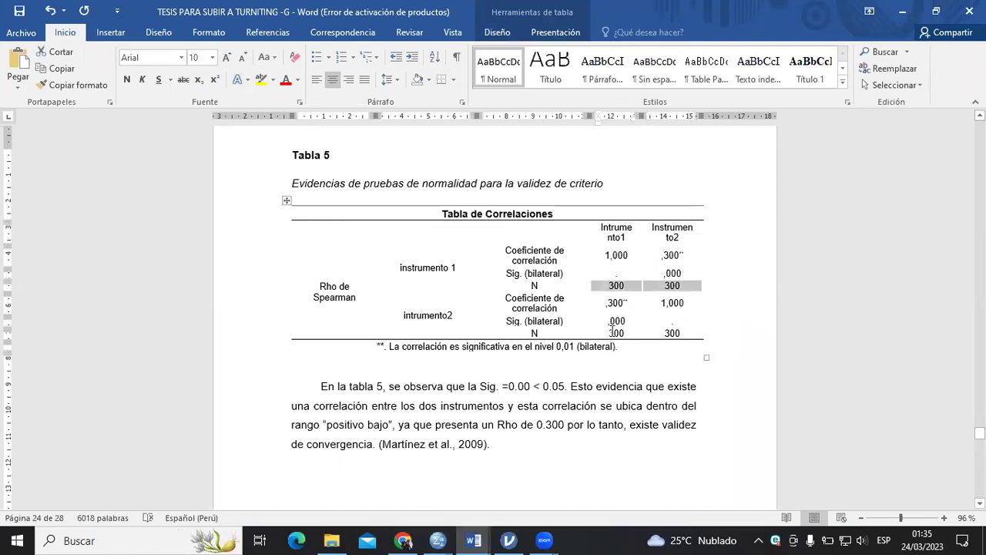
left_click_drag(625, 333, 688, 333)
left_click(688, 334)
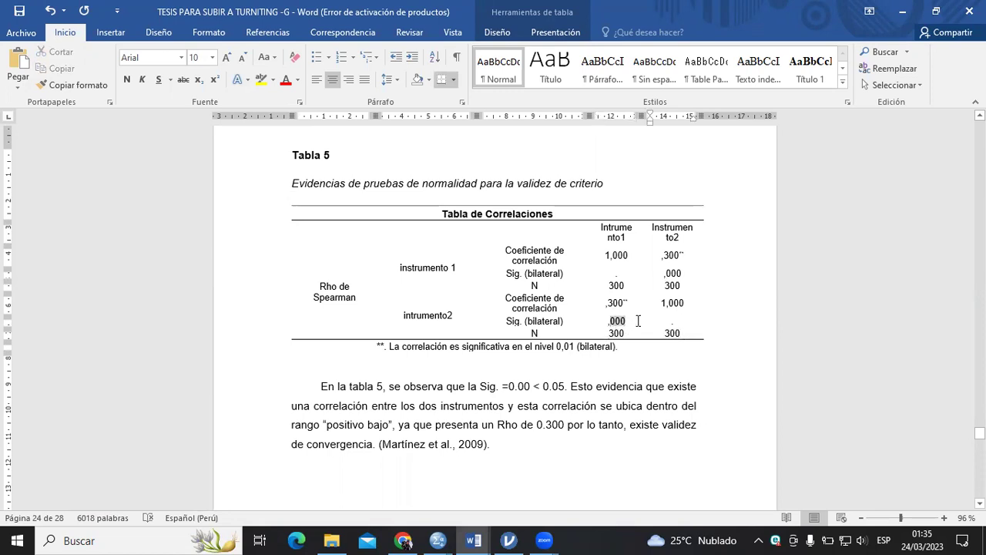
left_click(621, 322)
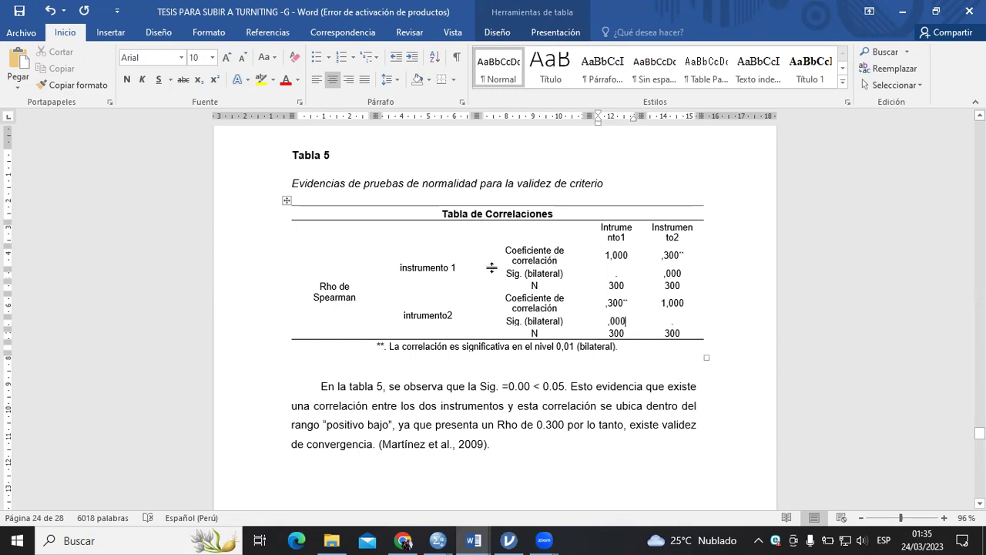
scroll(493, 270, "down", 2)
left_click_drag(537, 360, 624, 361)
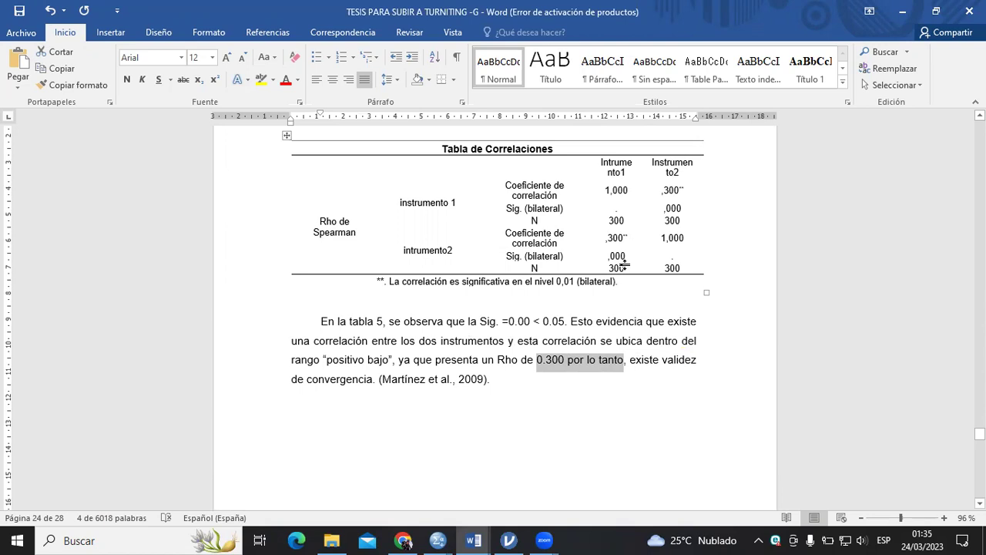
scroll(624, 264, "up", 1)
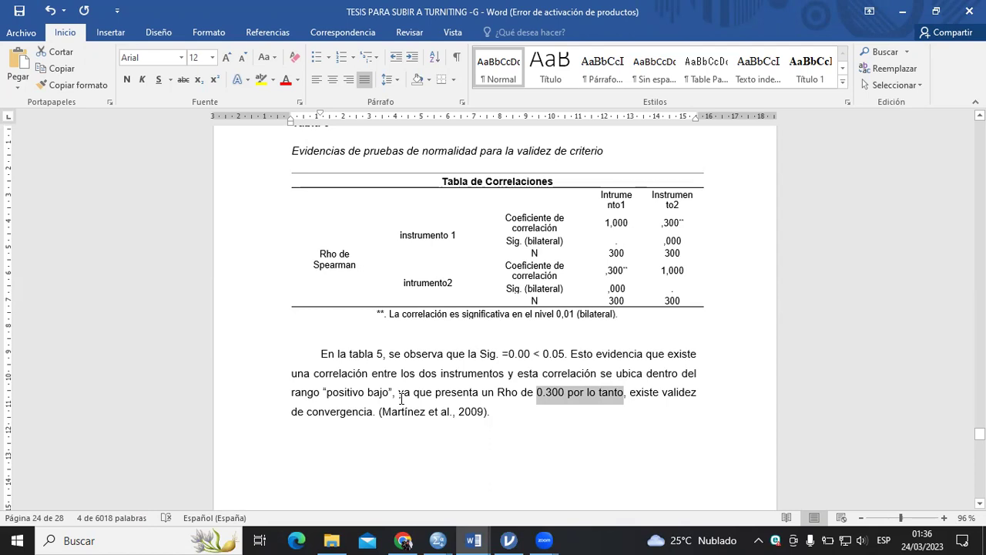
Step: Try the prefix "-0." before the N value for instrumento 1 under Instrumento2 in Tabla 5, and remove it again
left_click(667, 254)
type("0")
key("BackSpace")
type("-0.")
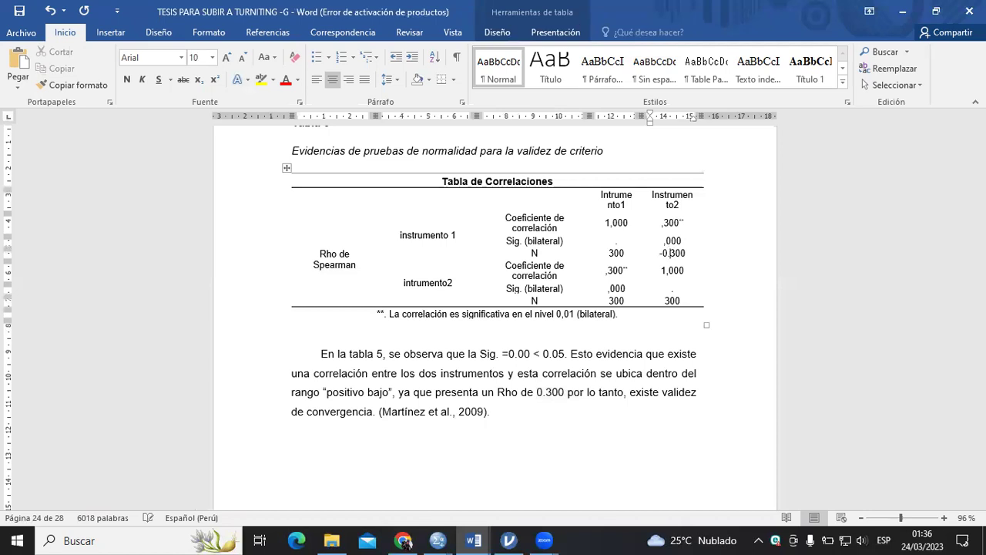
key("BackSpace")
key("BackSpace")
key("BackSpace")
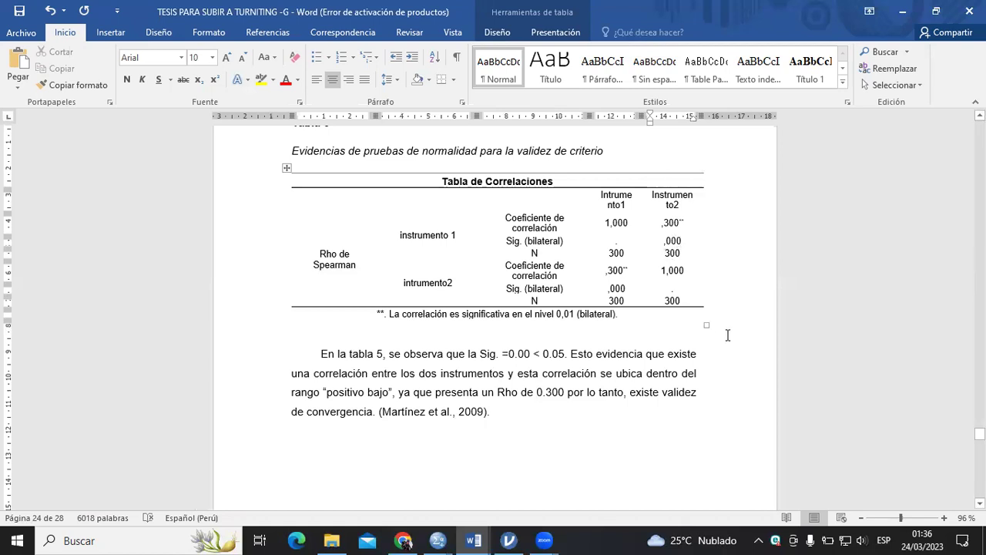
Step: Review the interpretation paragraph under Tabla 5 and switch to the Zoom meeting controls window
scroll(741, 284, "down", 1)
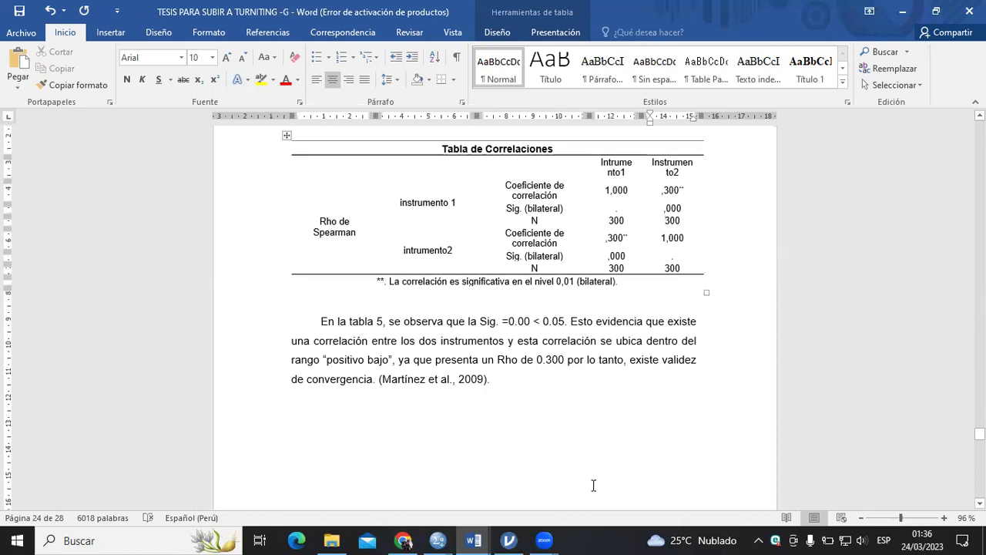
mouse_move(557, 543)
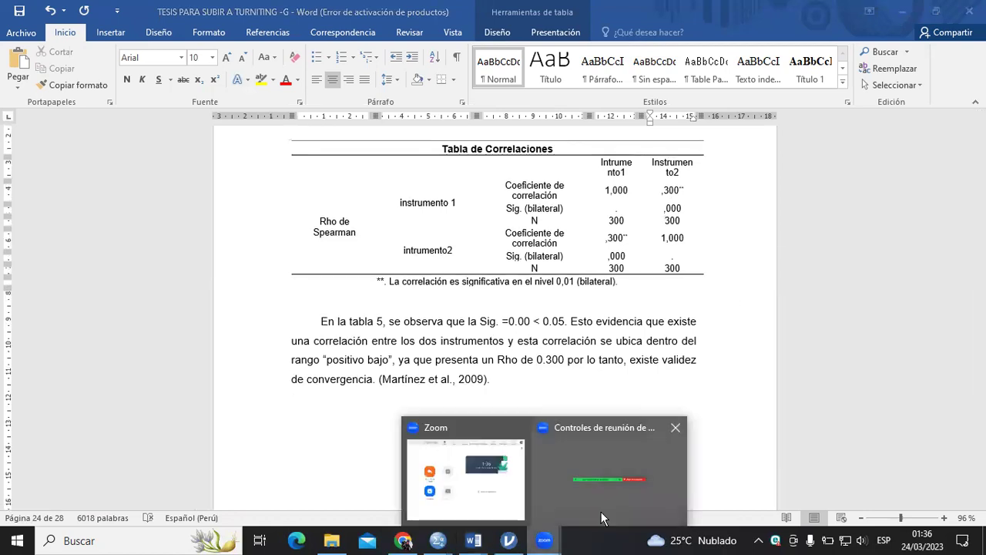
left_click(600, 468)
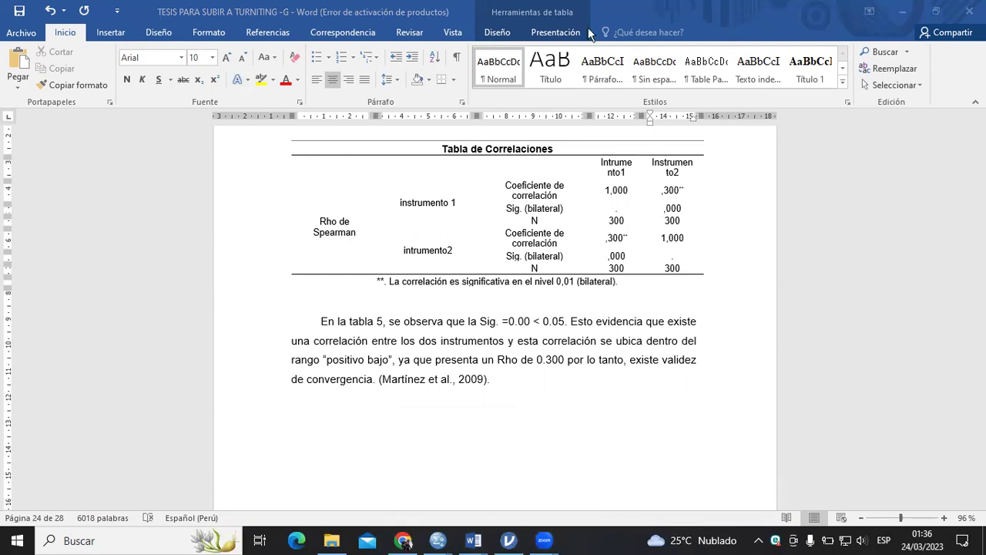